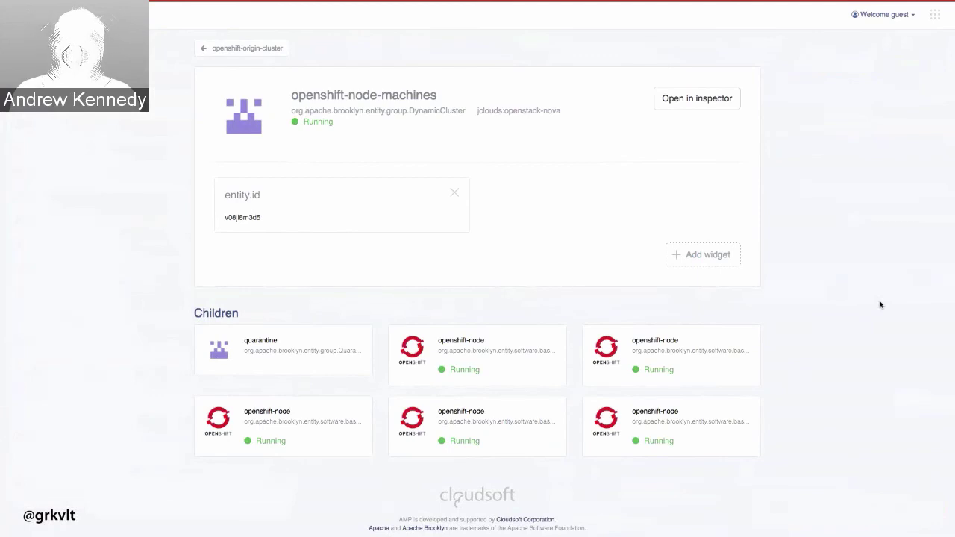
- Open the node machines entity in the inspector and expand openshift-origin-cluster in the entity tree
{"action": "left_click", "coordinate": [724, 99]}
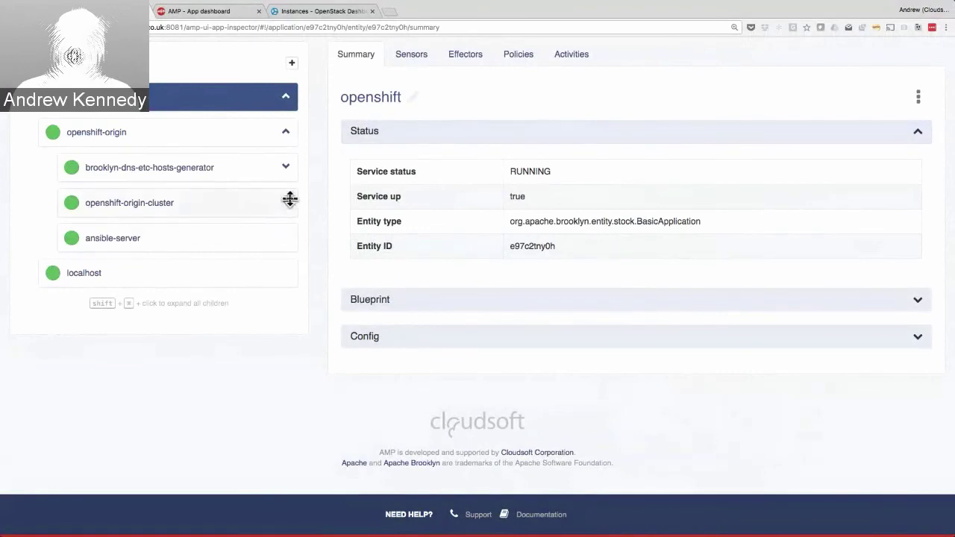
{"action": "left_click", "coordinate": [289, 200]}
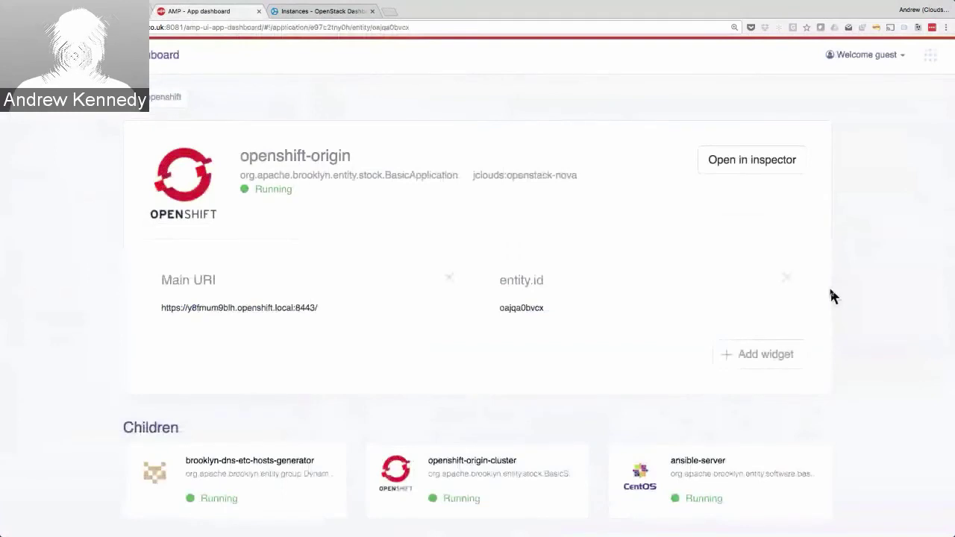
- On the dashboard, view the children of openshift-origin-cluster and of its openshift-etcd-machines group, and return to the cluster
{"action": "key", "text": "super+minus"}
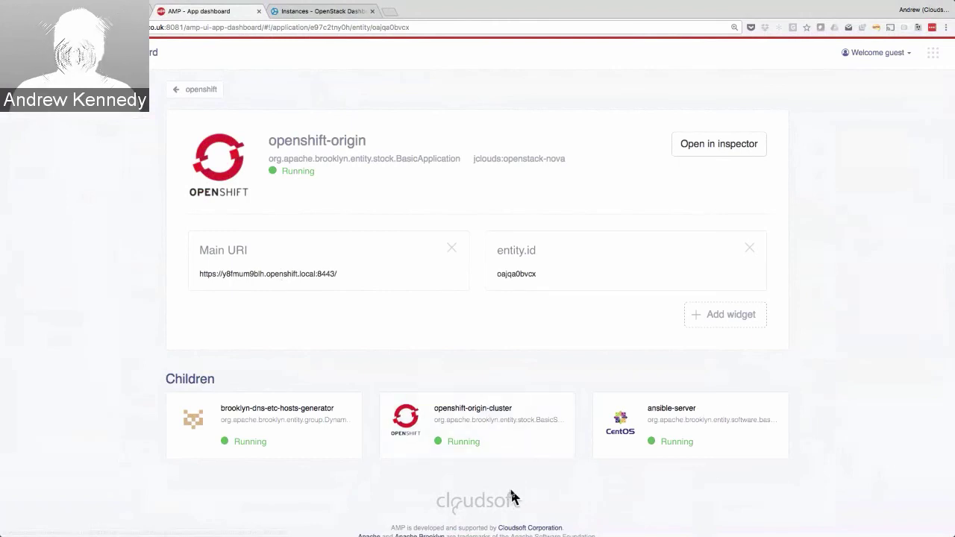
{"action": "left_click", "coordinate": [524, 452]}
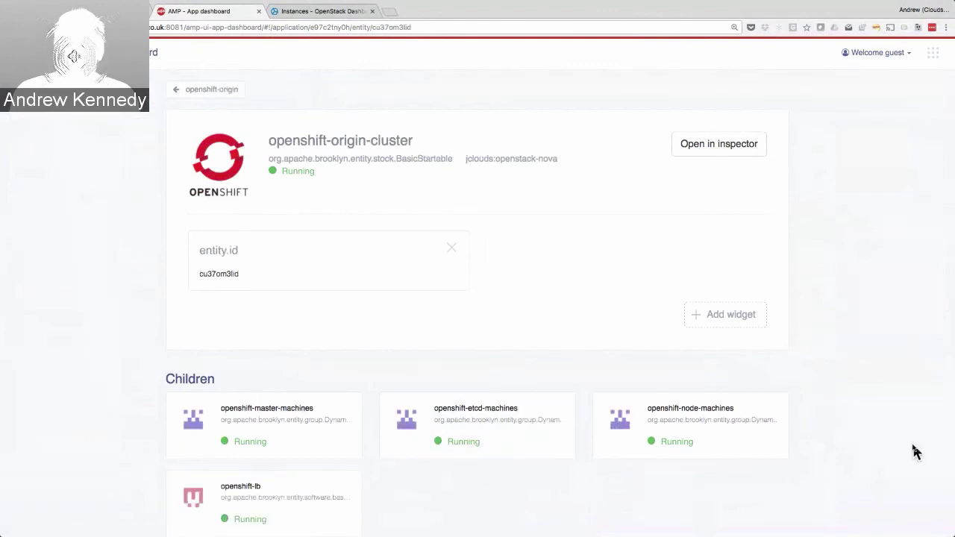
{"action": "scroll", "coordinate": [917, 452], "scroll_direction": "down", "scroll_amount": 2}
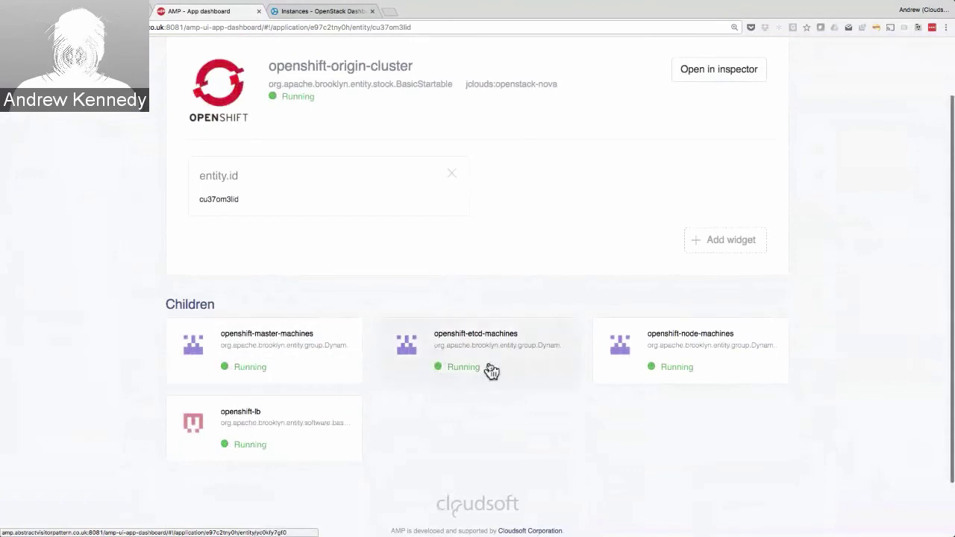
{"action": "left_click", "coordinate": [441, 381]}
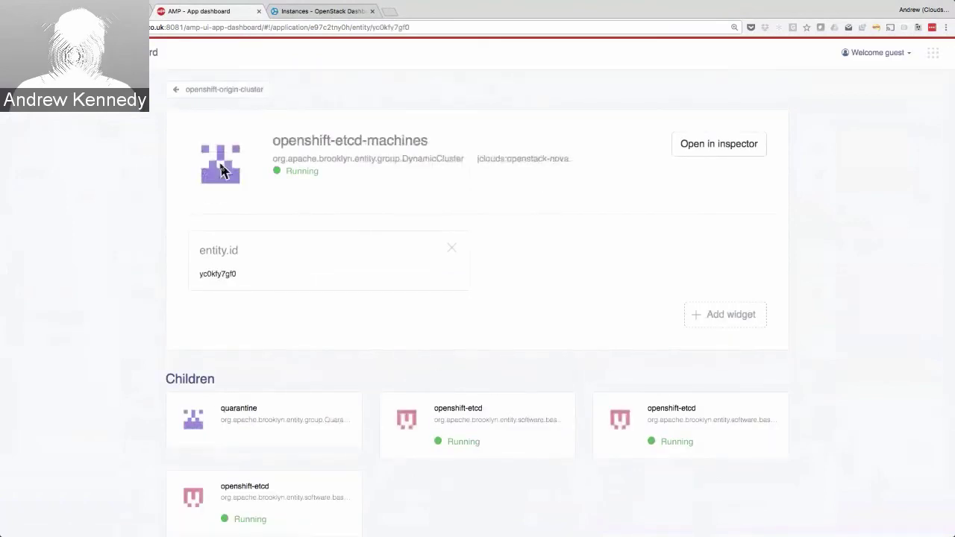
{"action": "left_click", "coordinate": [175, 90]}
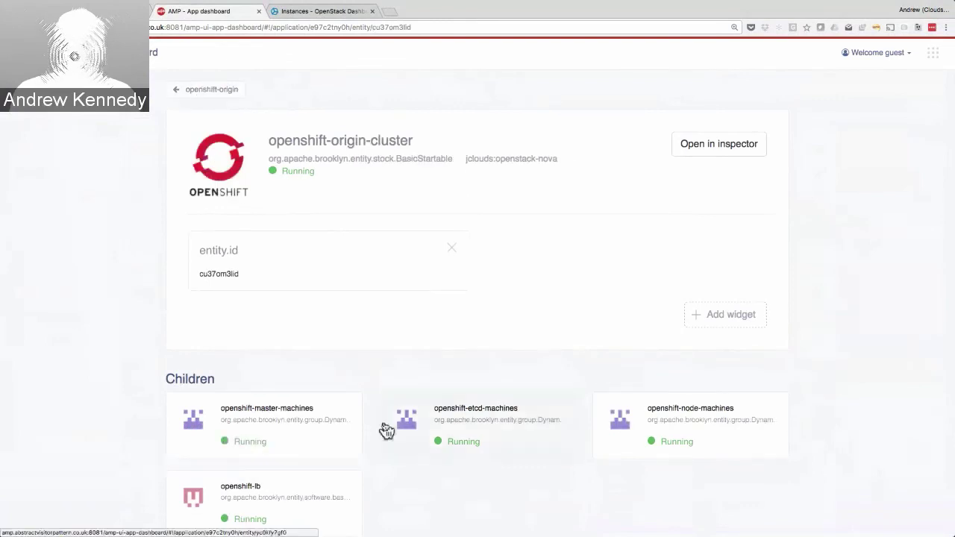
- View the members of the openshift-master-machines group and of the openshift-node-machines group
{"action": "left_click", "coordinate": [310, 442]}
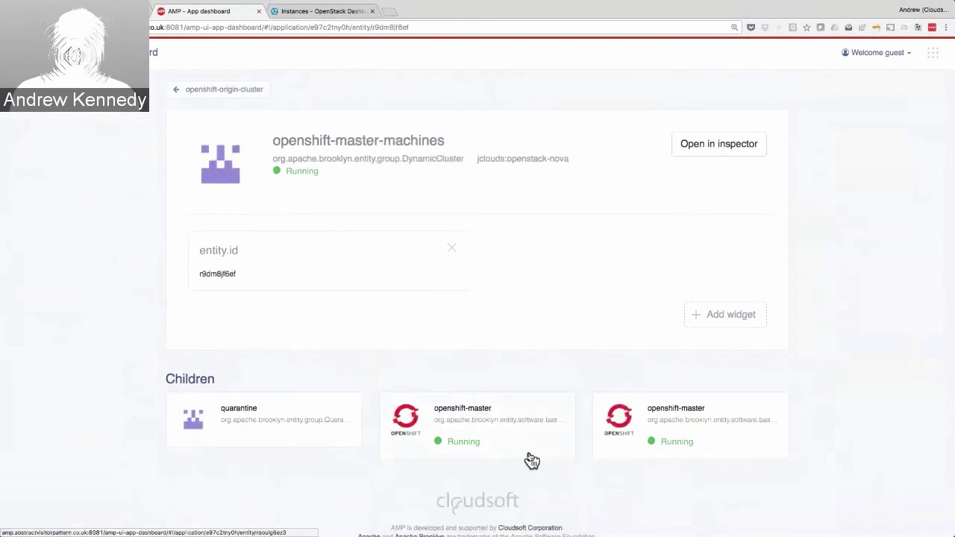
{"action": "left_click", "coordinate": [220, 91]}
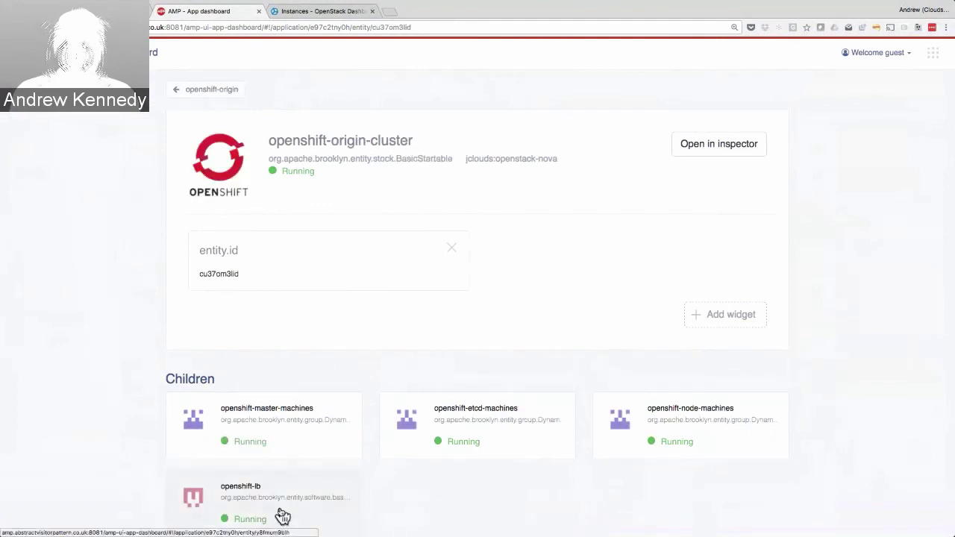
{"action": "scroll", "coordinate": [282, 515], "scroll_direction": "down", "scroll_amount": 3}
{"action": "left_click", "coordinate": [725, 315]}
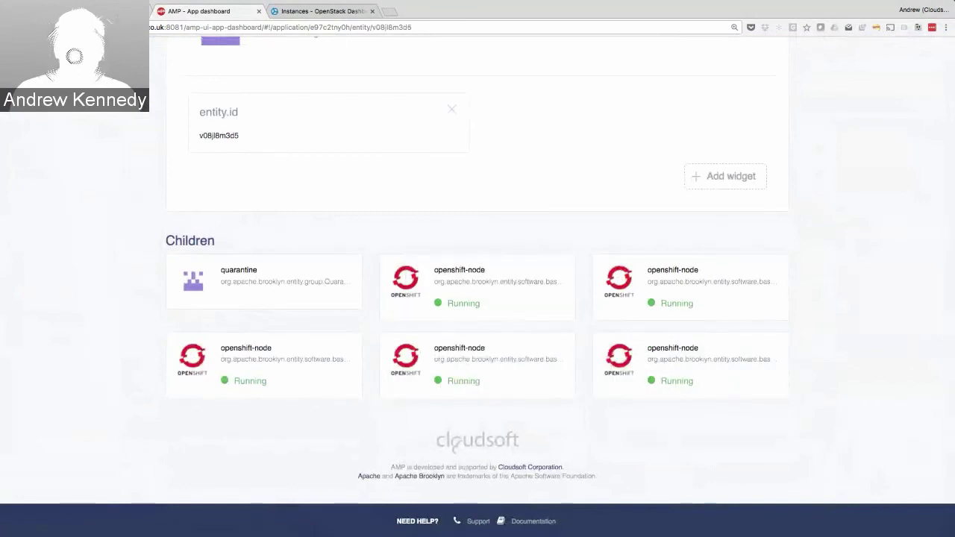
- Return to the inspector and display the sensors of the first openshift-node under openshift-node-machines
{"action": "key", "text": "super+bracketleft"}
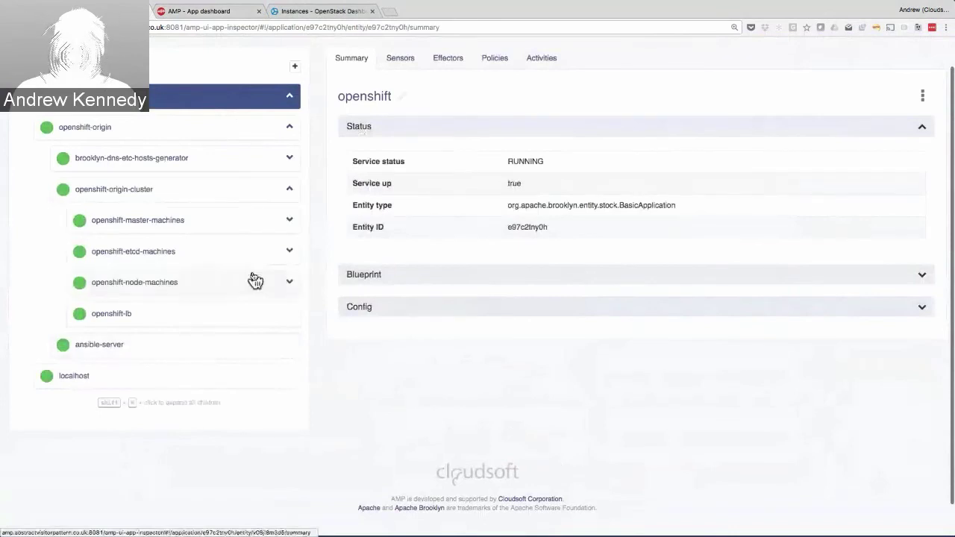
{"action": "left_click", "coordinate": [289, 281]}
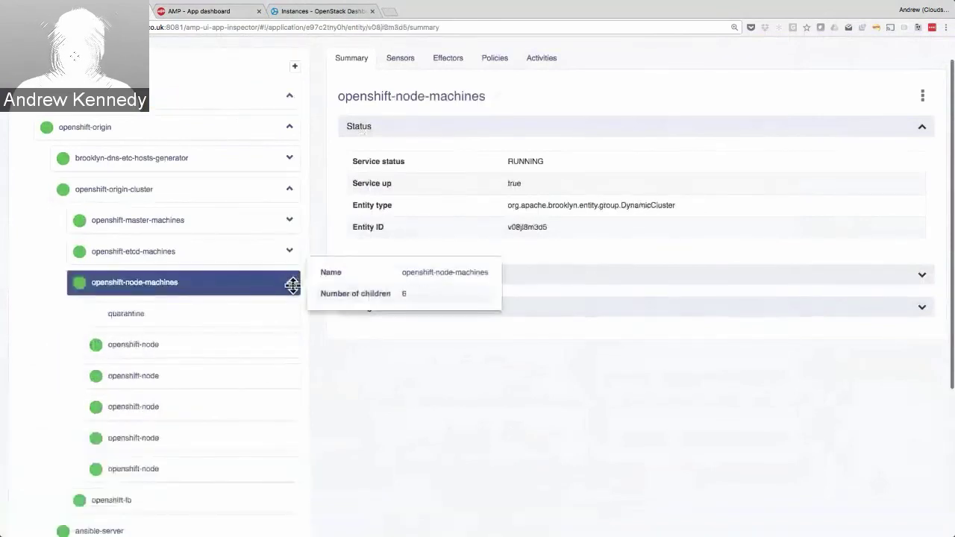
{"action": "left_click", "coordinate": [246, 352]}
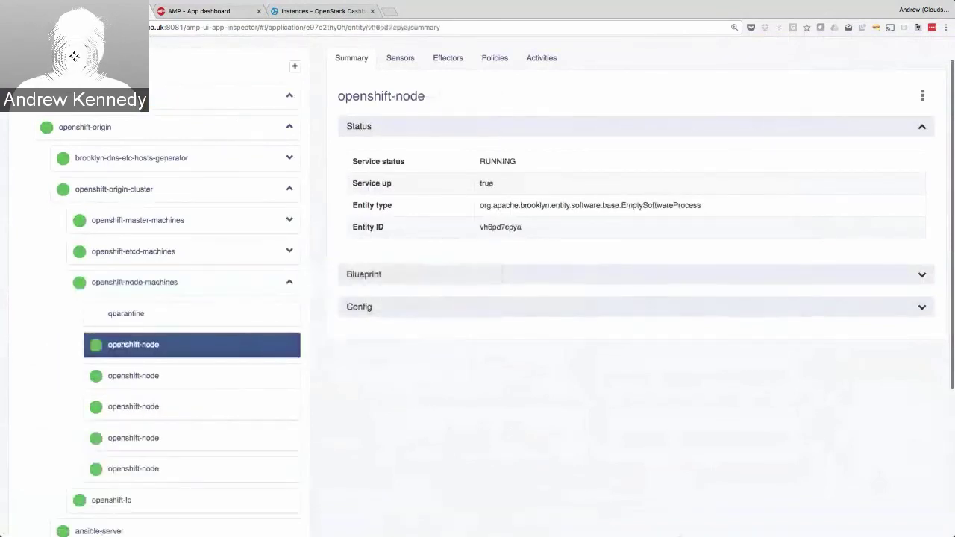
{"action": "left_click", "coordinate": [403, 59]}
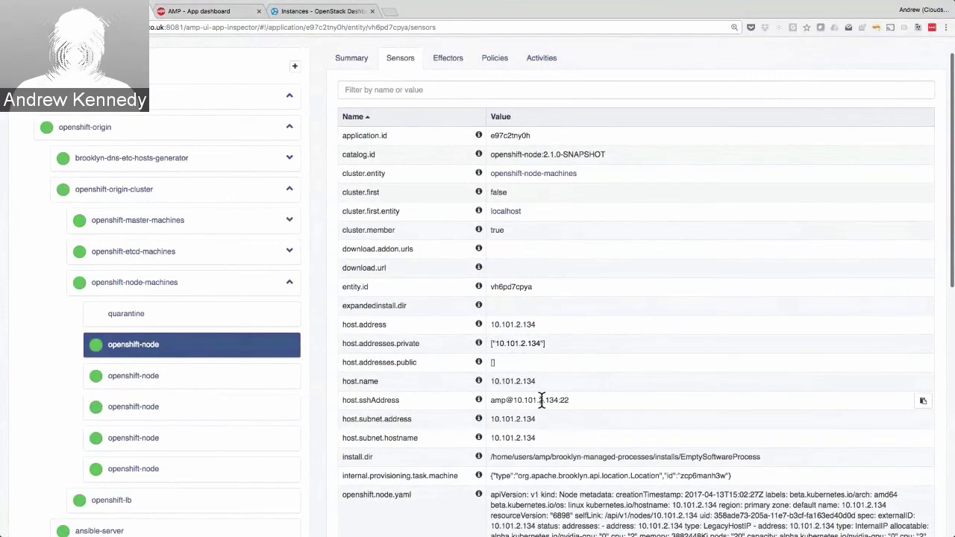
- Examine the node's sensor values, highlighting the allocatable memory figure in openshift.node.yaml
{"action": "scroll", "coordinate": [542, 400], "scroll_direction": "down", "scroll_amount": 2}
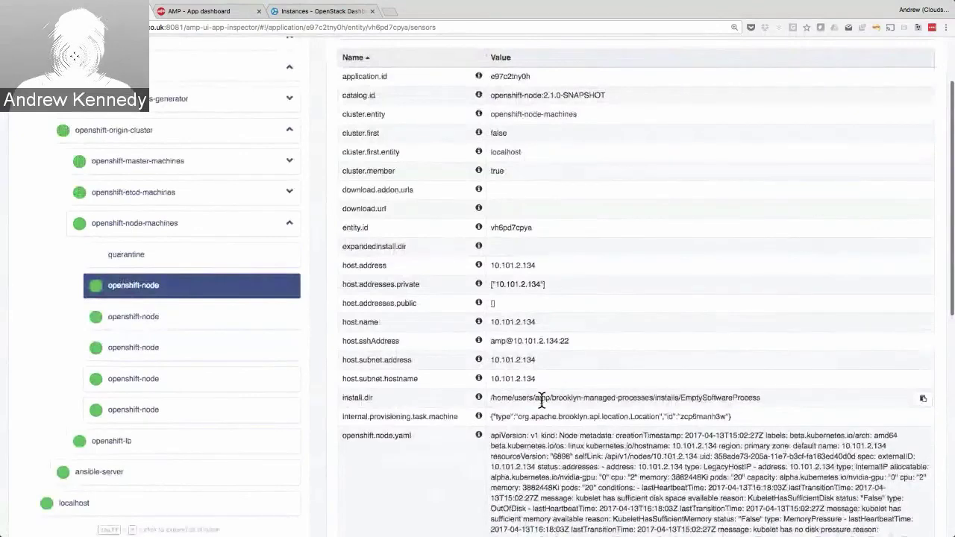
{"action": "scroll", "coordinate": [542, 400], "scroll_direction": "down", "scroll_amount": 5}
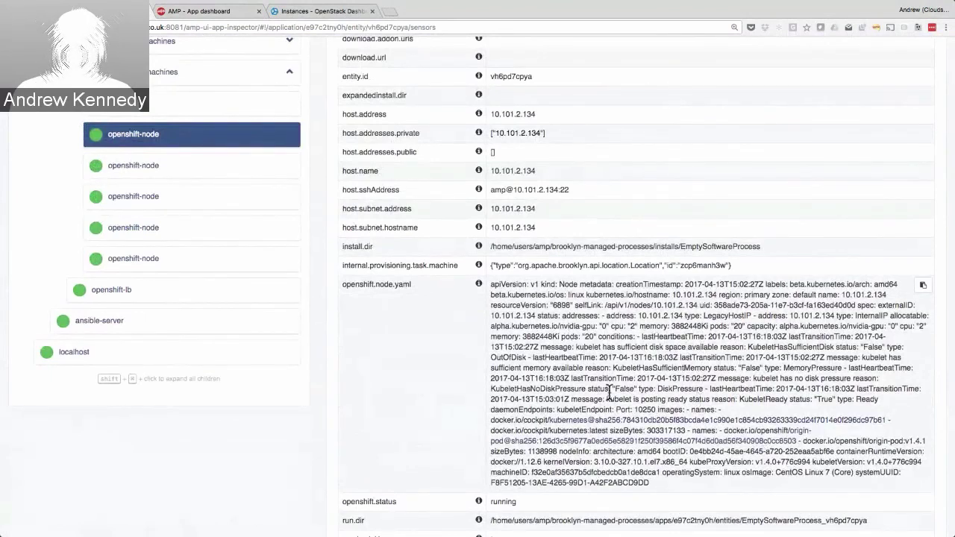
{"action": "double_click", "coordinate": [695, 322]}
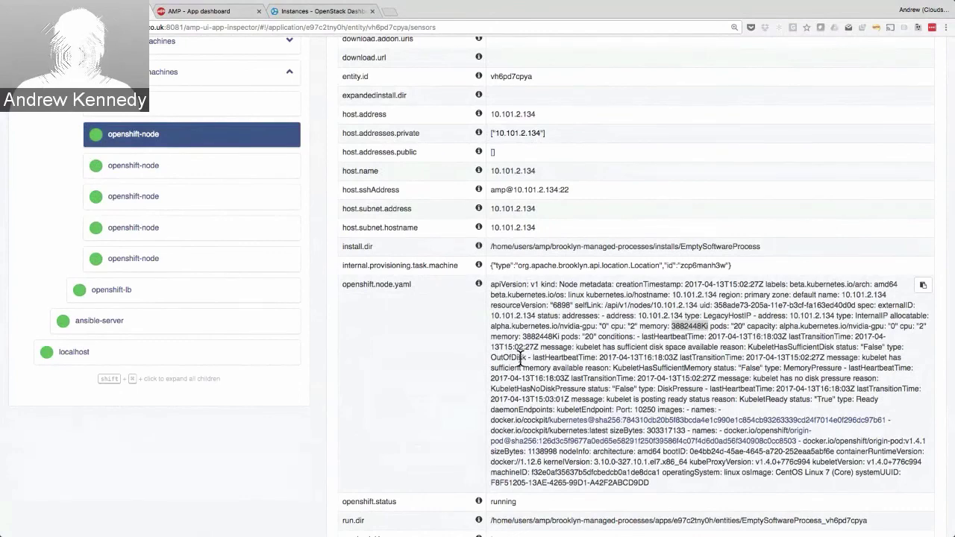
{"action": "scroll", "coordinate": [520, 358], "scroll_direction": "down", "scroll_amount": 3}
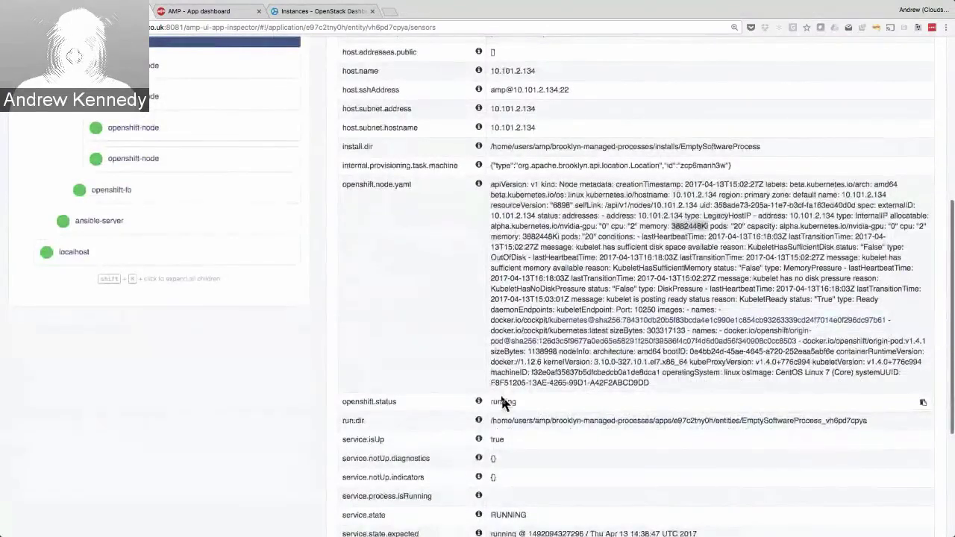
{"action": "scroll", "coordinate": [503, 400], "scroll_direction": "down", "scroll_amount": 4}
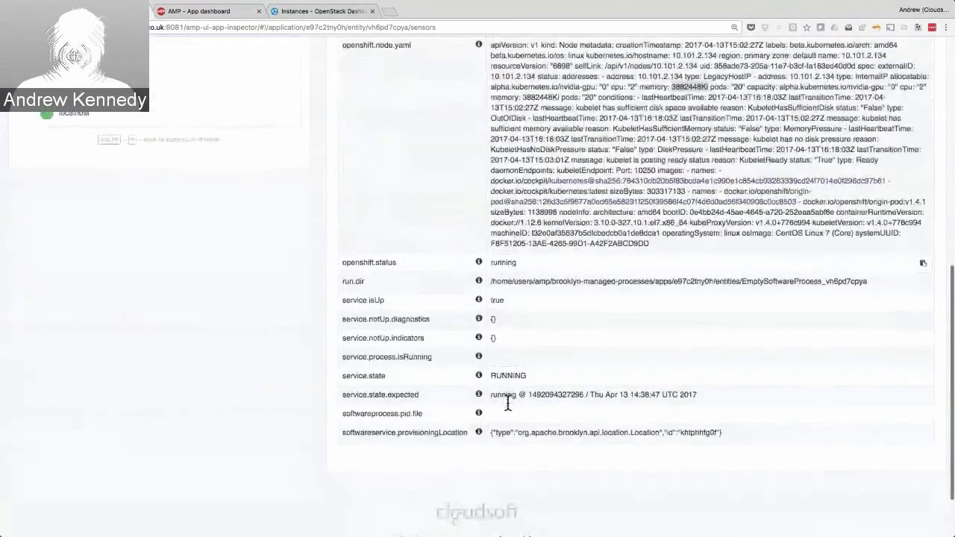
{"action": "scroll", "coordinate": [552, 373], "scroll_direction": "up", "scroll_amount": 14}
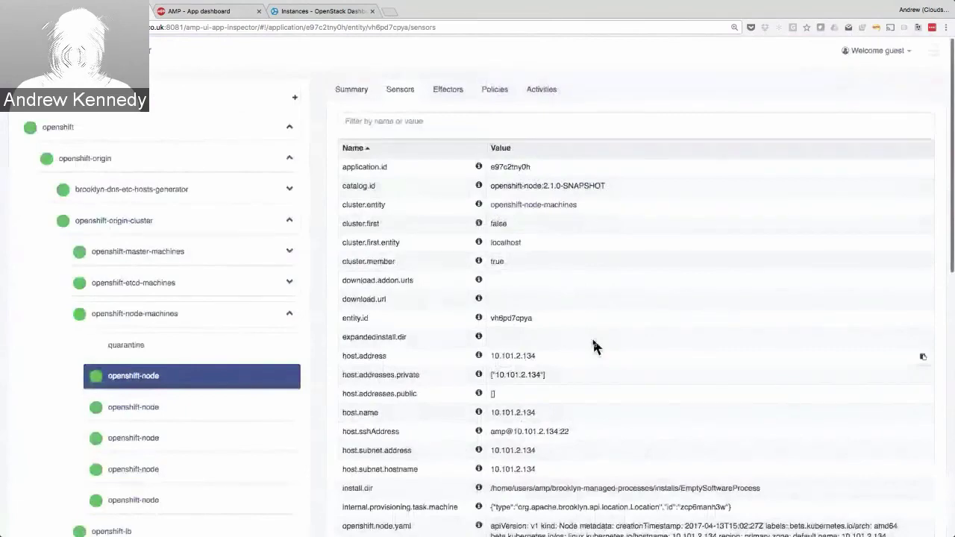
- Expand openshift-master-machines and read through the sensors of its first openshift-master
{"action": "scroll", "coordinate": [291, 326], "scroll_direction": "down", "scroll_amount": 3}
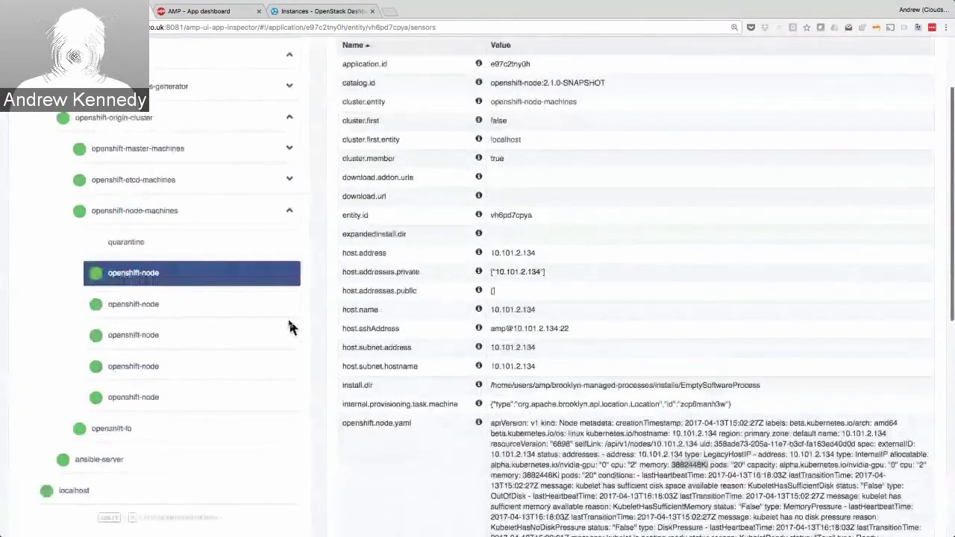
{"action": "left_click", "coordinate": [296, 142]}
{"action": "left_click", "coordinate": [296, 143]}
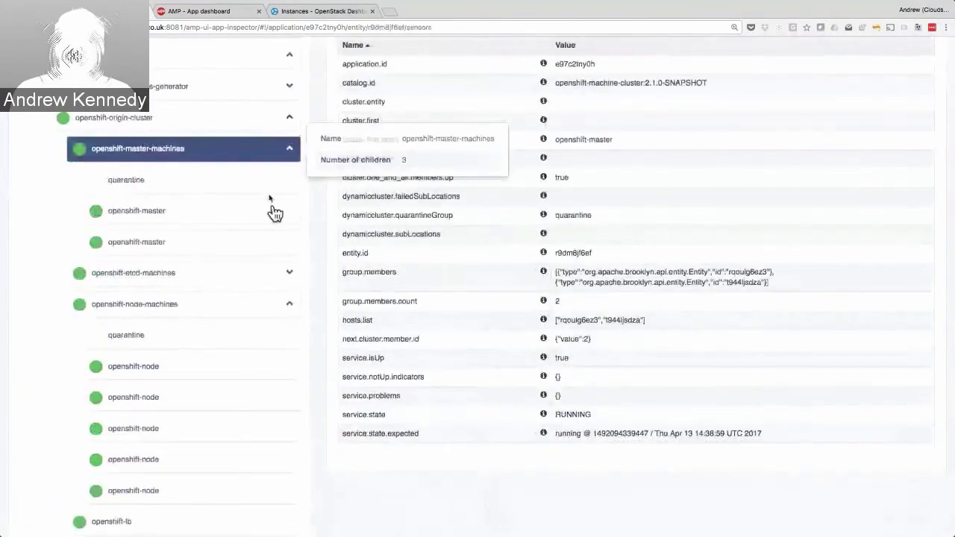
{"action": "left_click", "coordinate": [201, 218]}
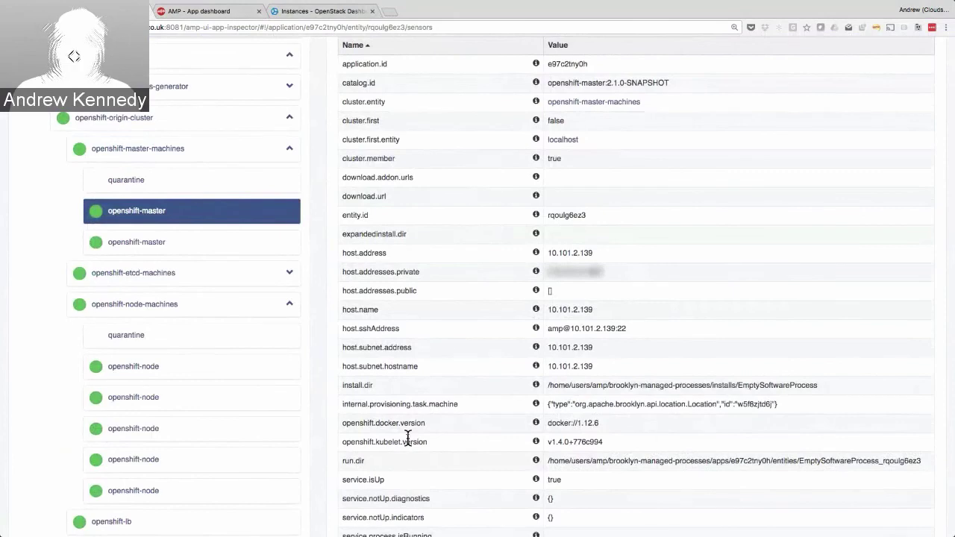
{"action": "scroll", "coordinate": [408, 437], "scroll_direction": "down", "scroll_amount": 5}
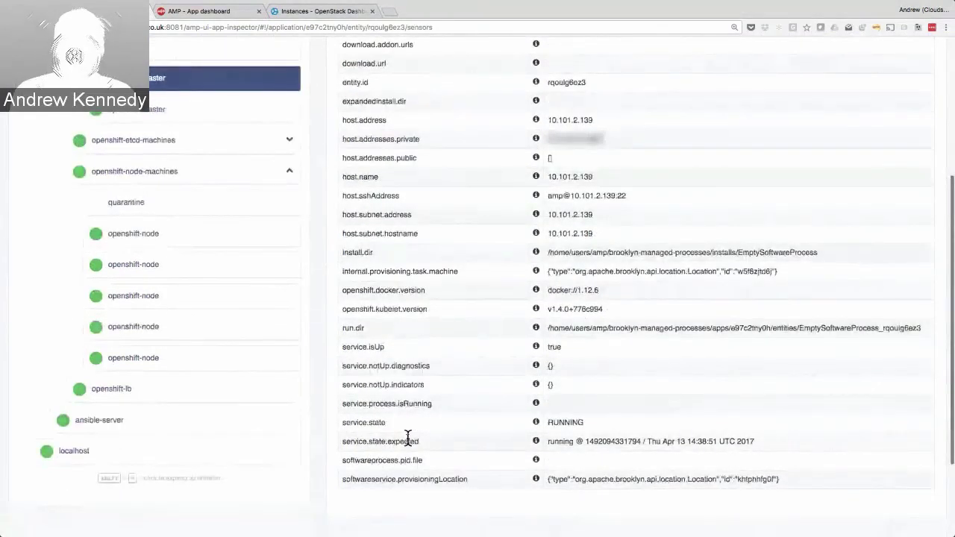
{"action": "scroll", "coordinate": [409, 444], "scroll_direction": "up", "scroll_amount": 10}
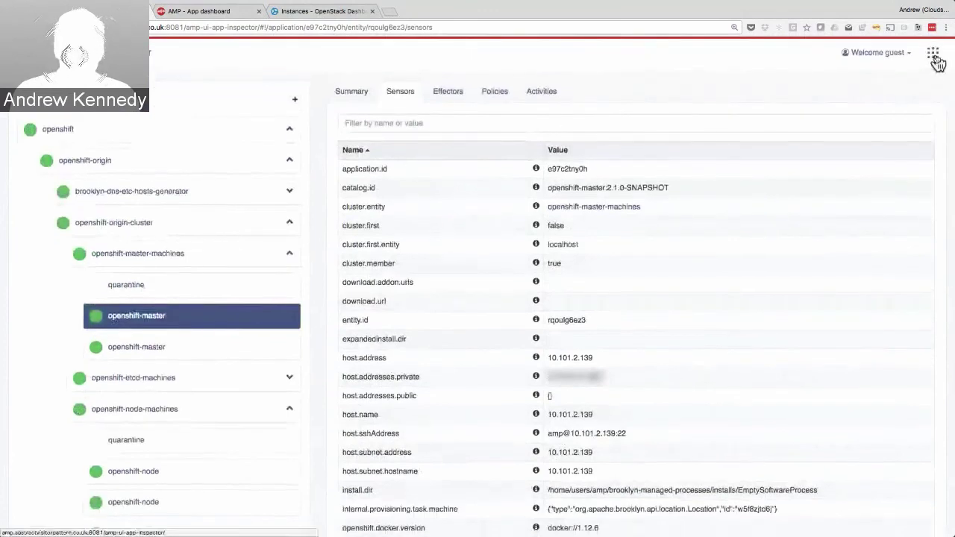
- Switch to the OpenShift Console and open the Demo project
{"action": "left_click", "coordinate": [934, 55]}
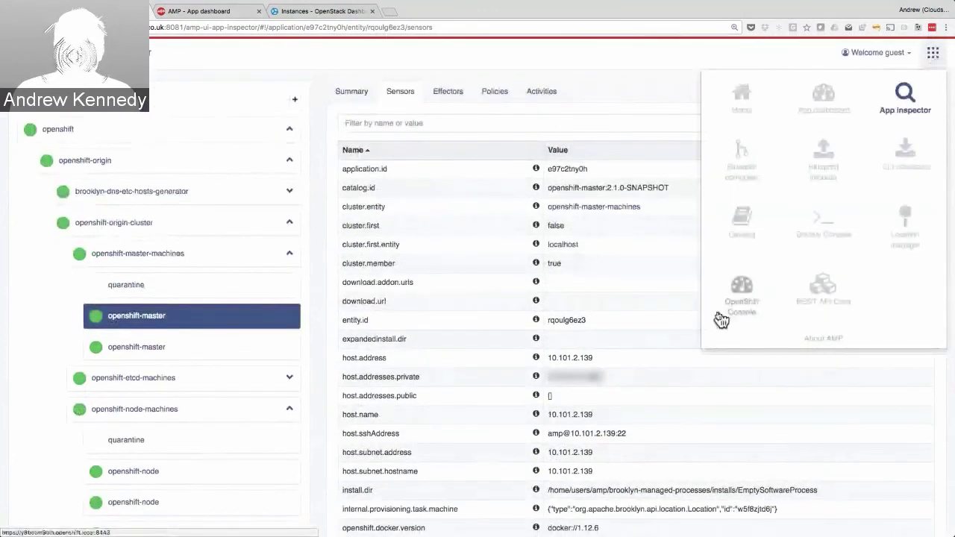
{"action": "left_click", "coordinate": [740, 306]}
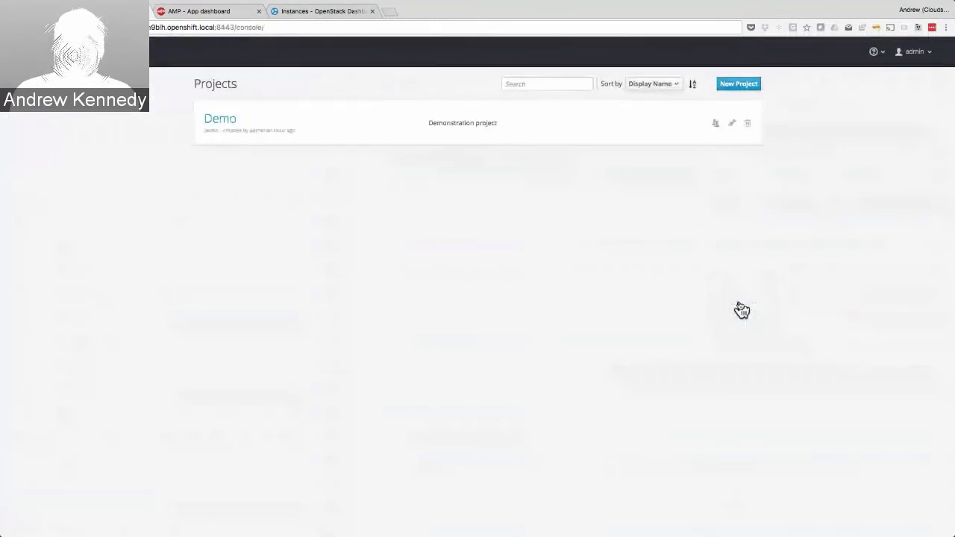
{"action": "left_click", "coordinate": [247, 136]}
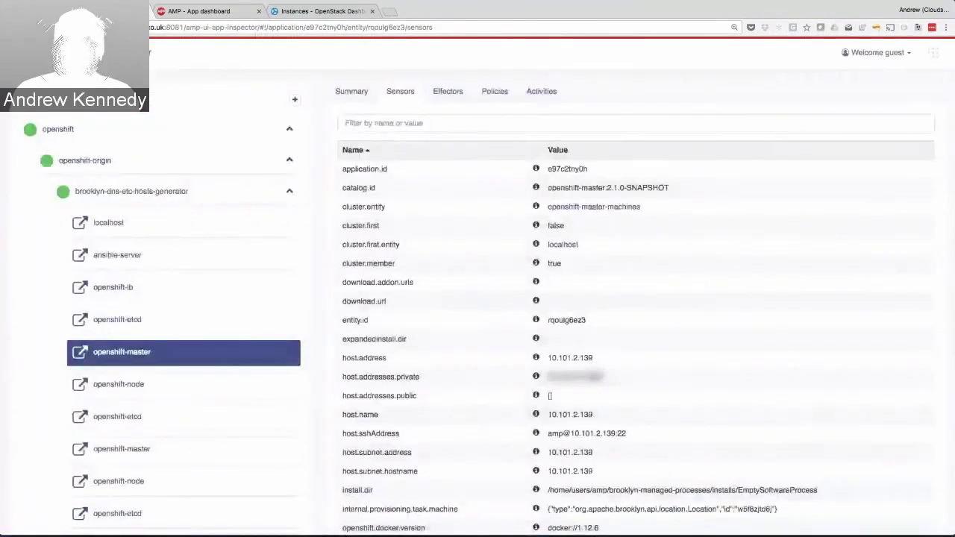
- Collapse brooklyn-dns-etc-hosts-generator and inspect the start (processes) sub-task within the first openshift-master's start activity
{"action": "left_click", "coordinate": [290, 190]}
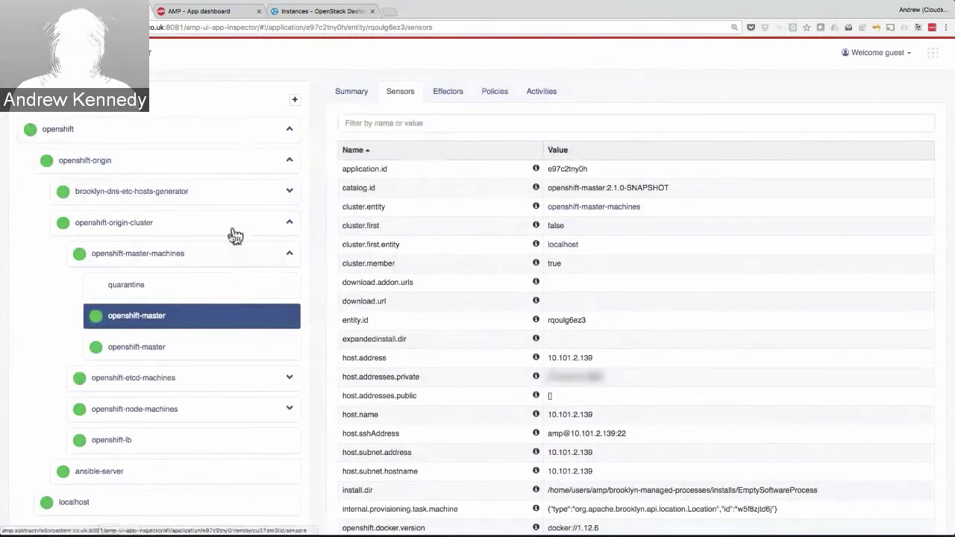
{"action": "left_click", "coordinate": [542, 93]}
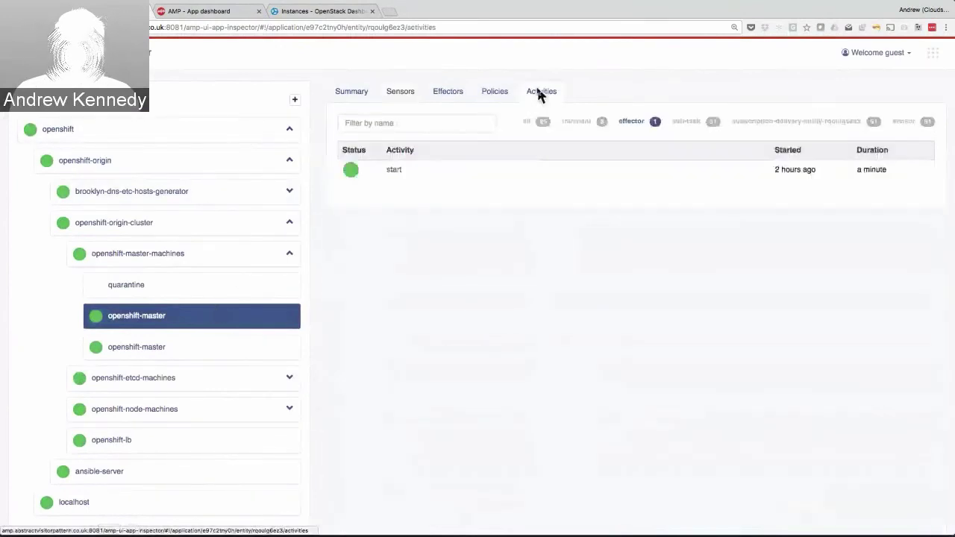
{"action": "left_click", "coordinate": [530, 173]}
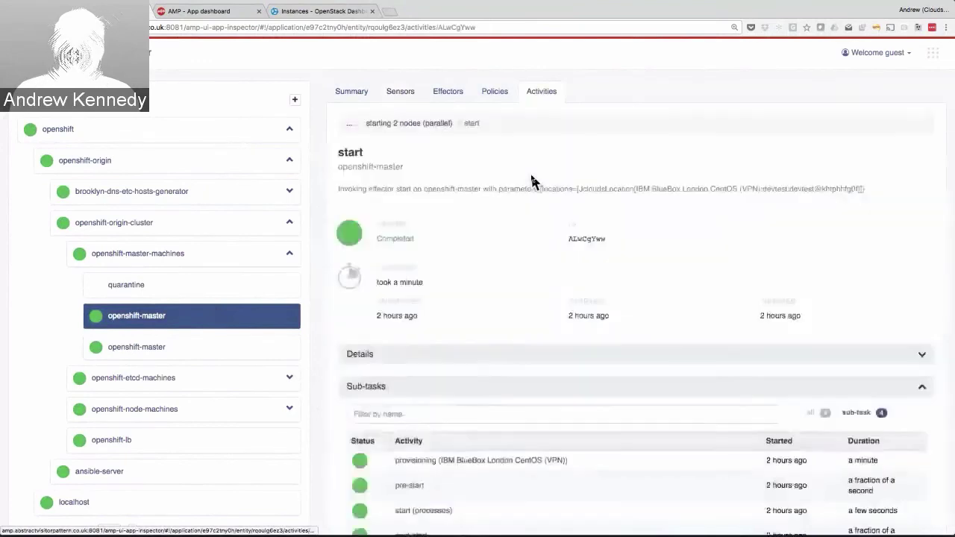
{"action": "scroll", "coordinate": [532, 182], "scroll_direction": "down", "scroll_amount": 5}
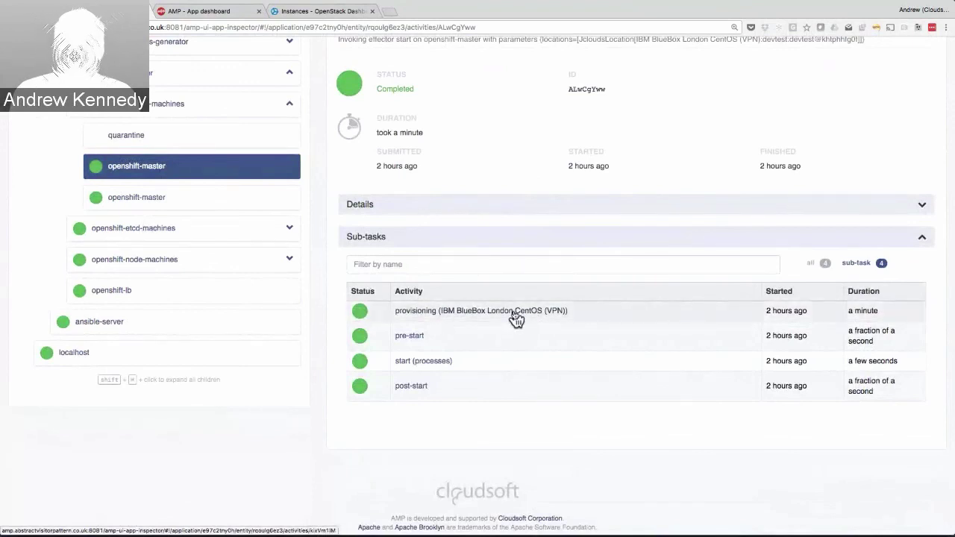
{"action": "left_click", "coordinate": [460, 369]}
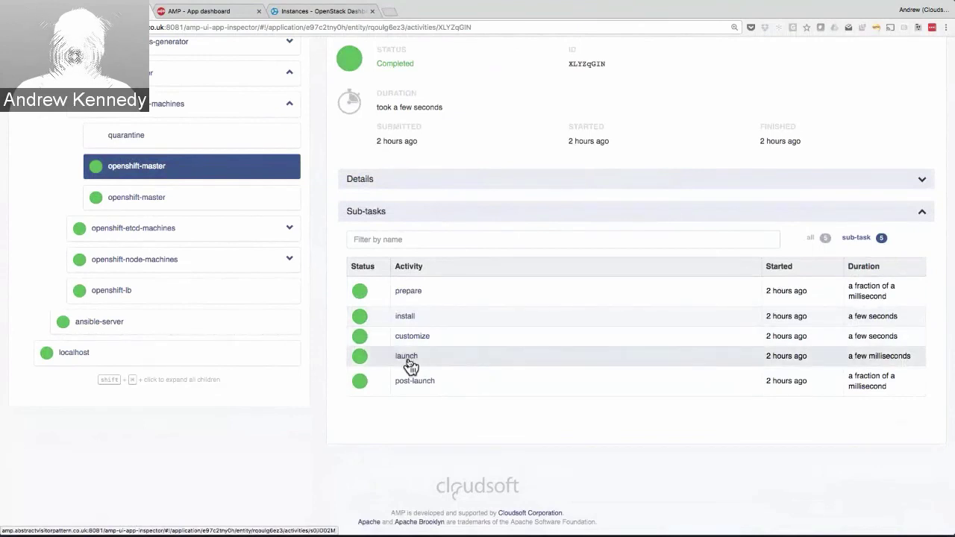
- Open the start activity of ansible-server and look through its sub-tasks and durations
{"action": "left_click", "coordinate": [120, 326]}
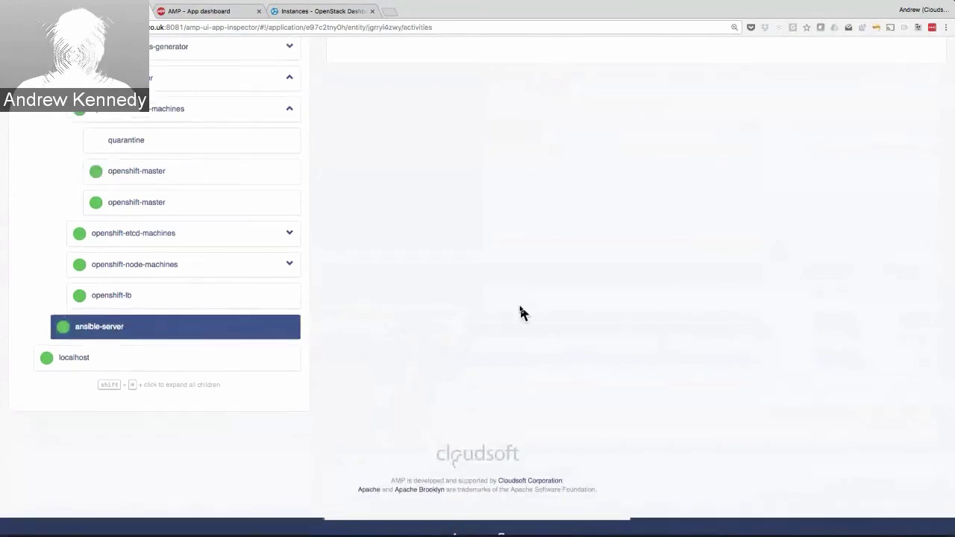
{"action": "left_click", "coordinate": [484, 171]}
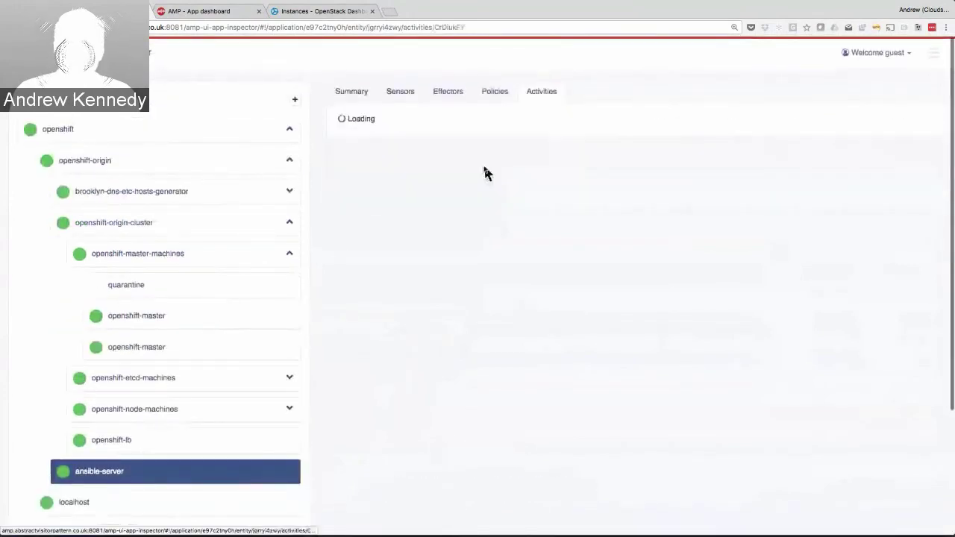
{"action": "scroll", "coordinate": [437, 381], "scroll_direction": "down", "scroll_amount": 3}
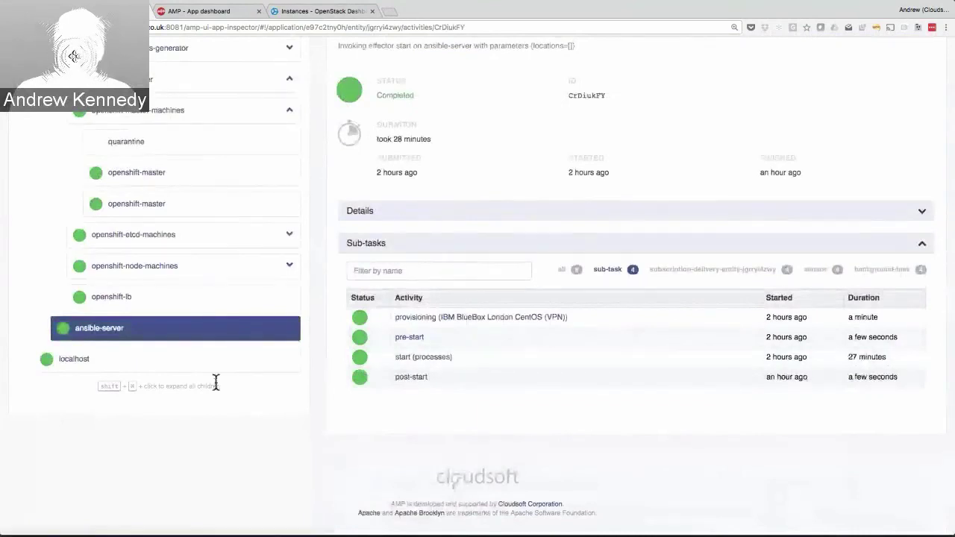
{"action": "scroll", "coordinate": [215, 382], "scroll_direction": "up", "scroll_amount": 2}
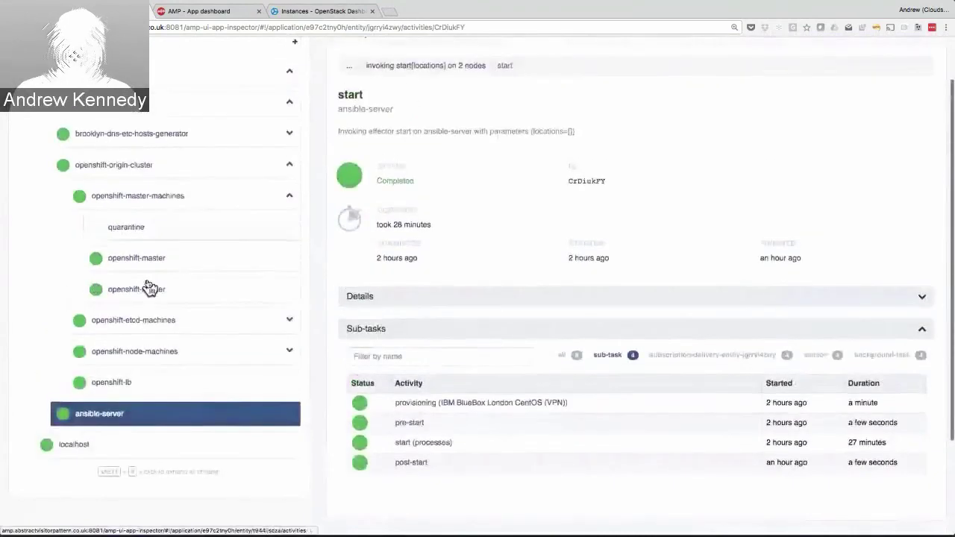
- Collapse openshift-origin-cluster in the entity tree
{"action": "mouse_move", "coordinate": [202, 329]}
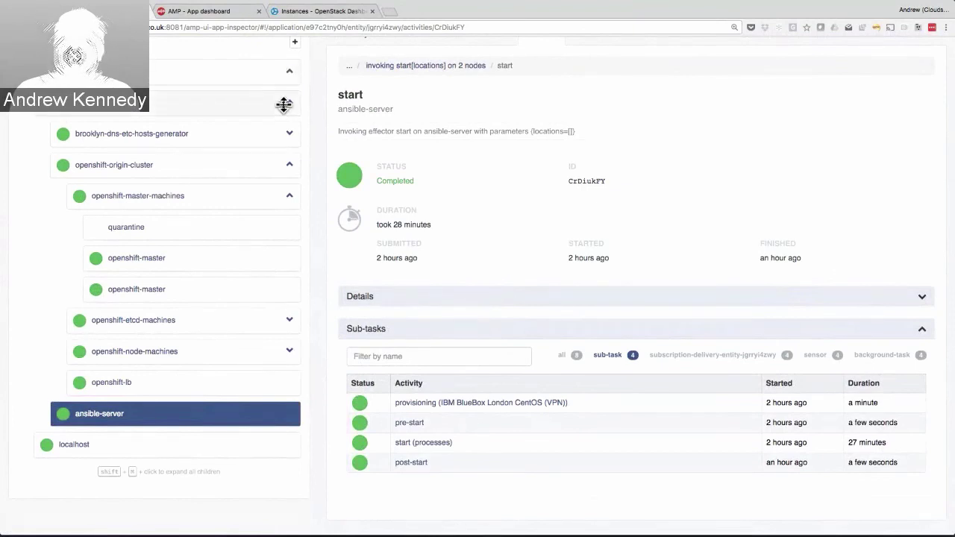
{"action": "left_click", "coordinate": [287, 141]}
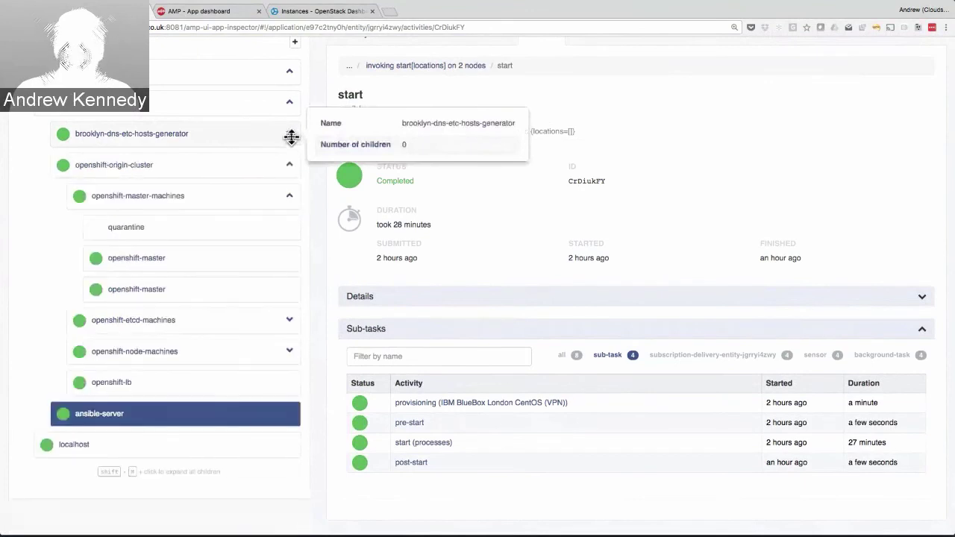
{"action": "left_click", "coordinate": [283, 166]}
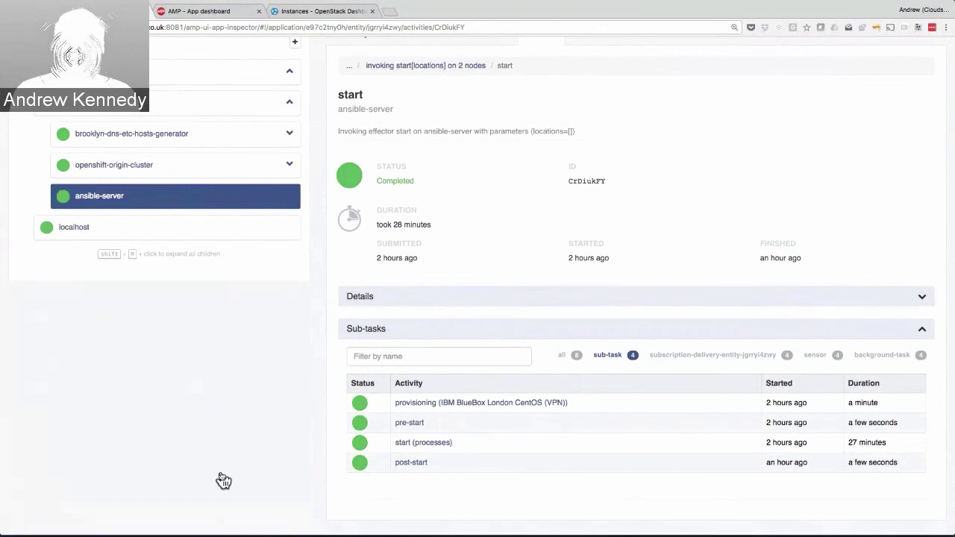
{"action": "key", "text": "super+Tab"}
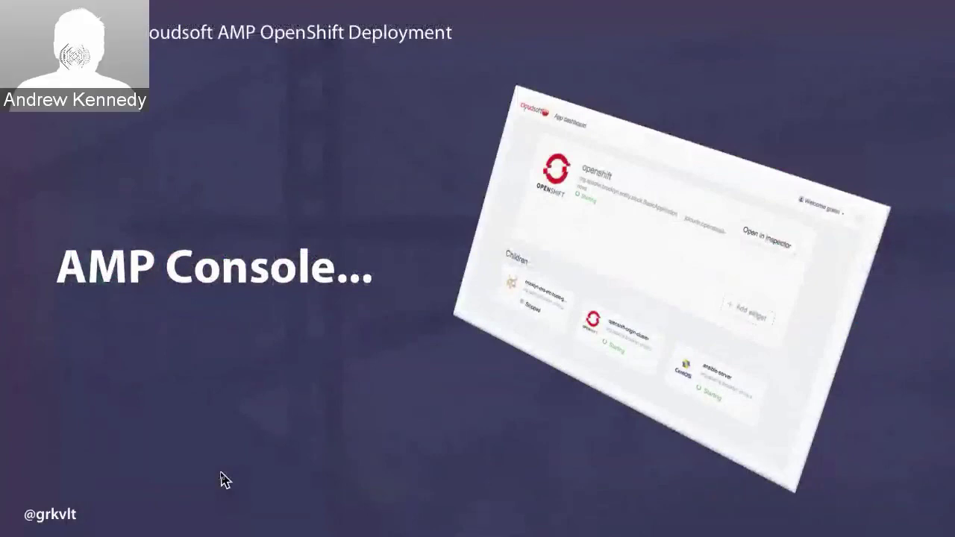
{"action": "key", "text": "Right"}
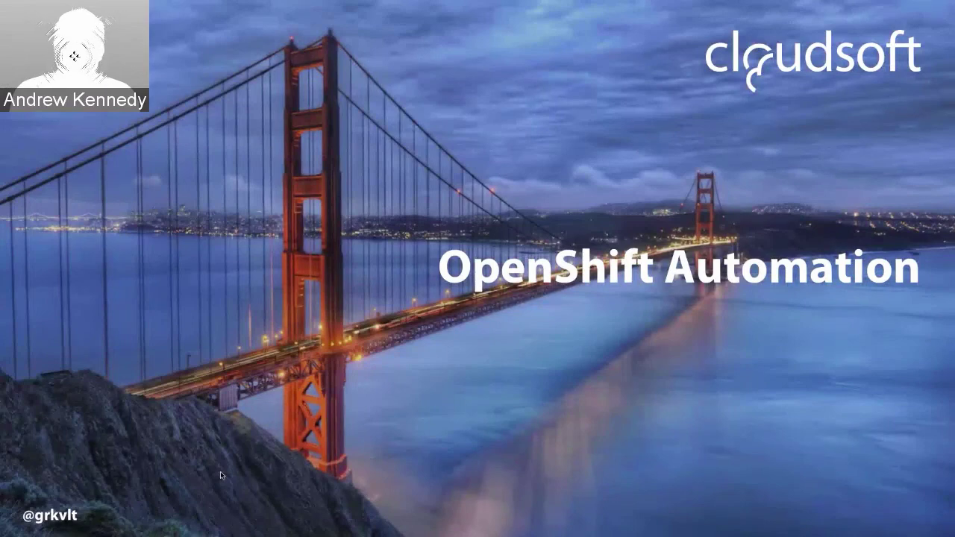
{"action": "key", "text": "Right"}
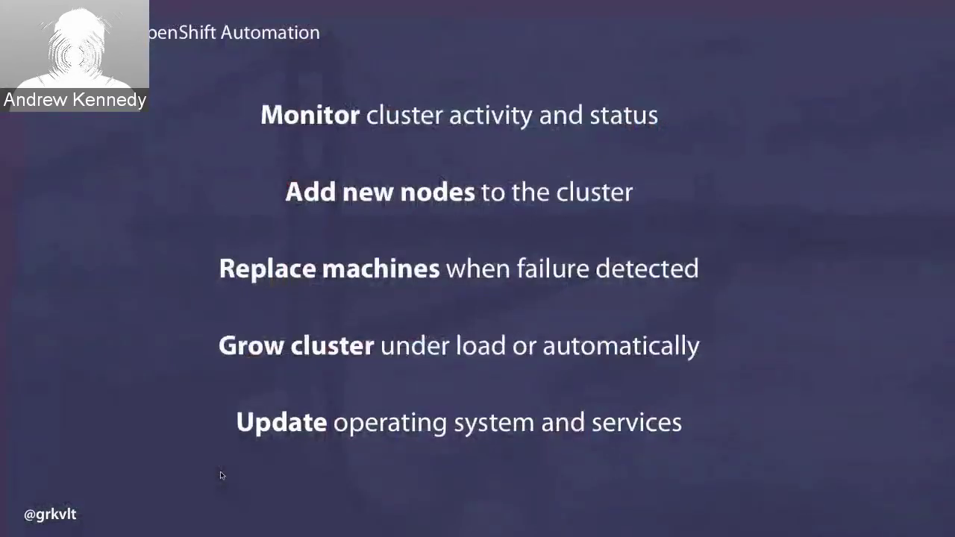
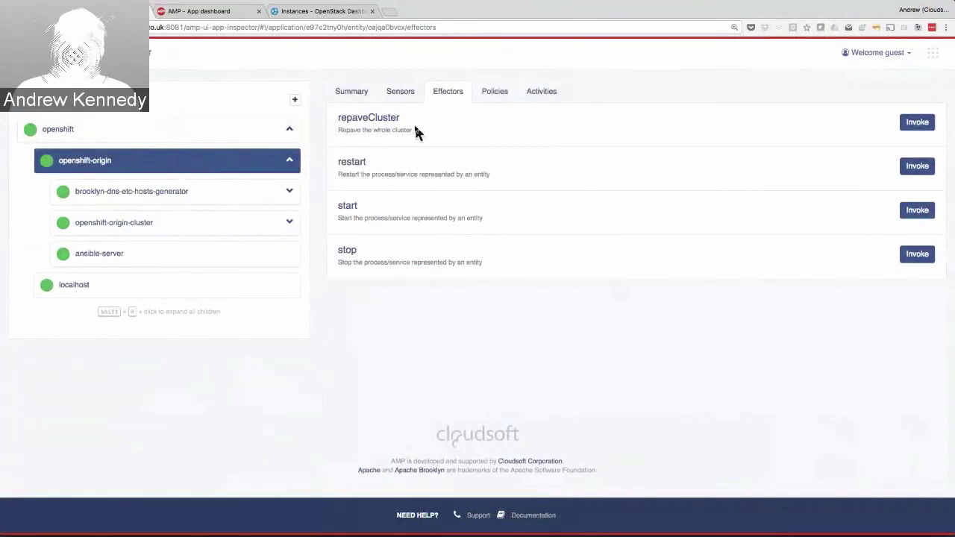
- Expand openshift-origin-cluster and show the effectors and member nodes of openshift-node-machines, with openshift-master-machines collapsed
{"action": "left_click", "coordinate": [288, 218]}
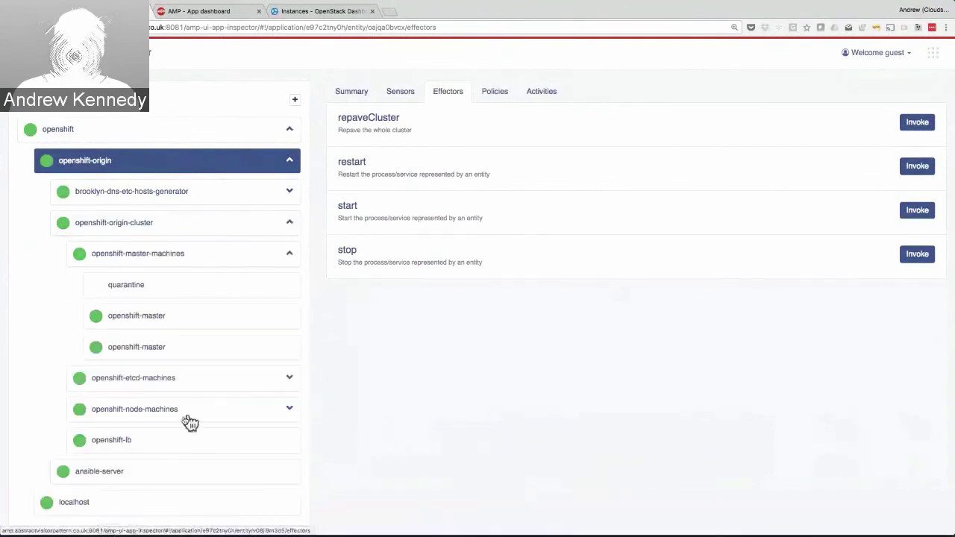
{"action": "left_click", "coordinate": [276, 415]}
{"action": "left_click", "coordinate": [288, 253]}
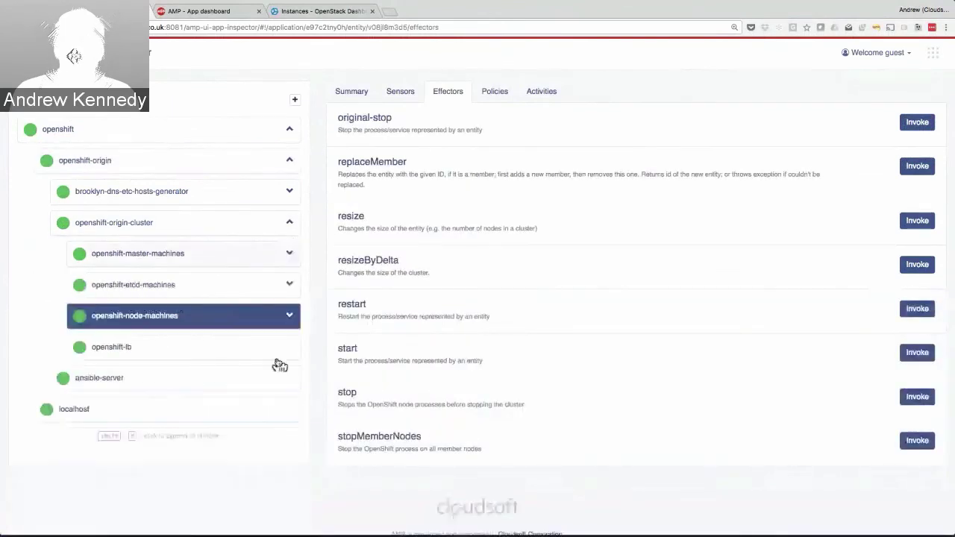
{"action": "left_click", "coordinate": [291, 317]}
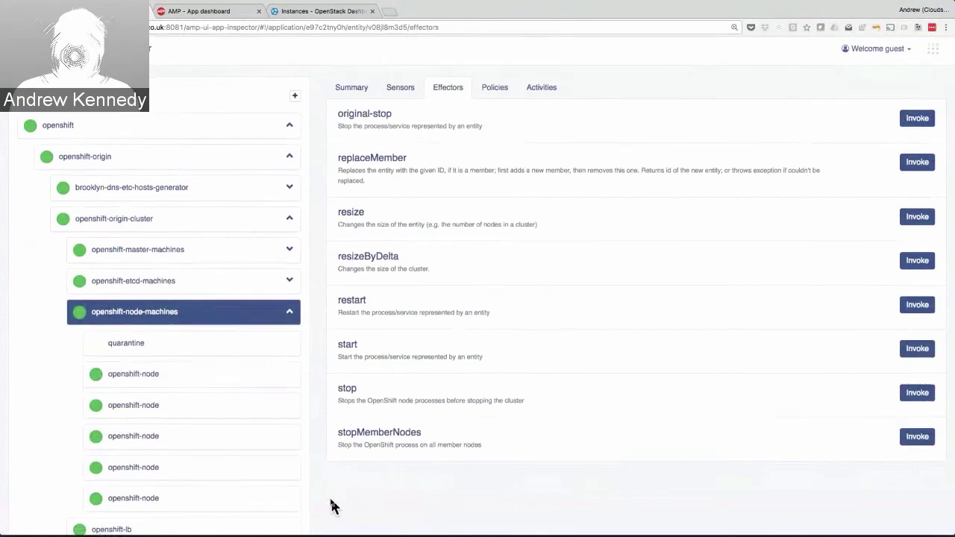
- Select ansible-server and read through its effectors, from getEntityIds through repaveNodes and scaleOut to updateNodes
{"action": "scroll", "coordinate": [330, 505], "scroll_direction": "down", "scroll_amount": 5}
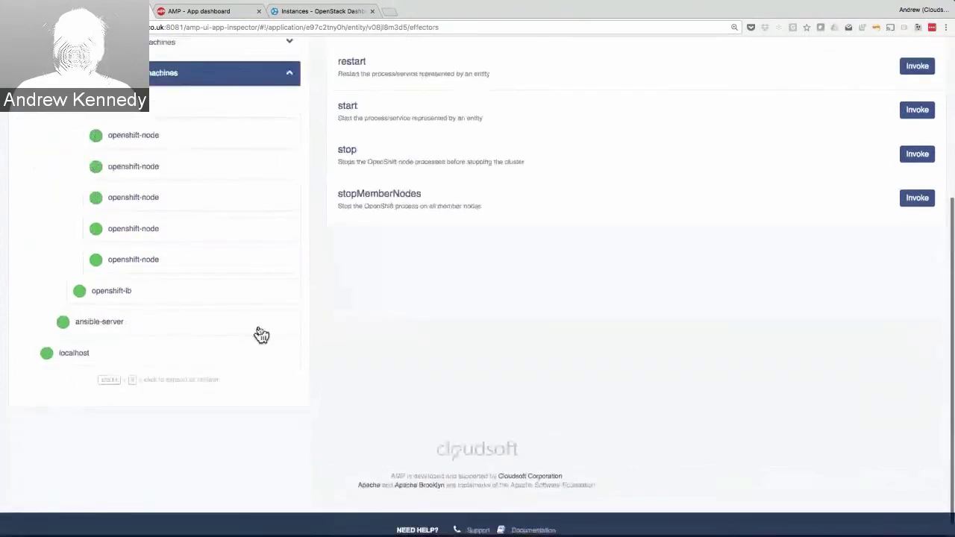
{"action": "left_click", "coordinate": [261, 334]}
{"action": "scroll", "coordinate": [448, 314], "scroll_direction": "up", "scroll_amount": 3}
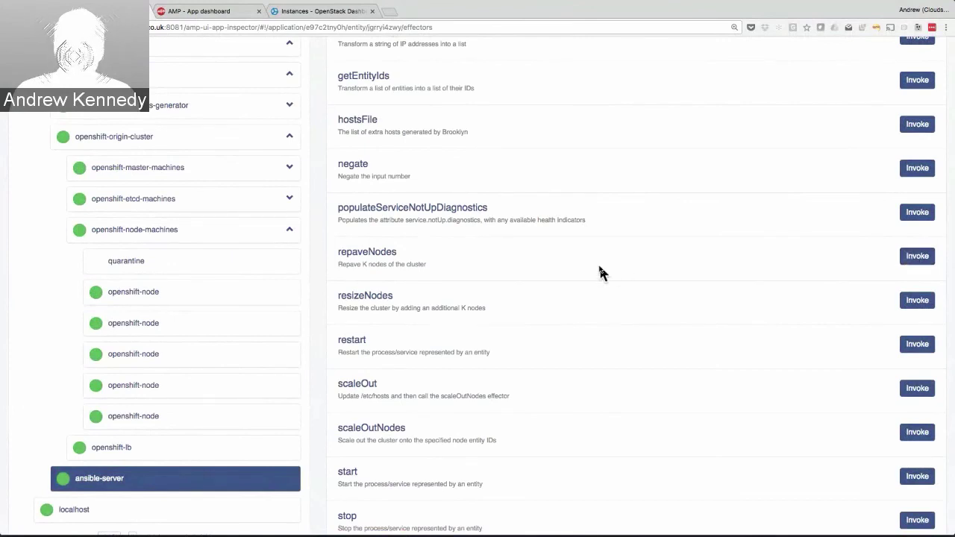
{"action": "scroll", "coordinate": [599, 268], "scroll_direction": "up", "scroll_amount": 1}
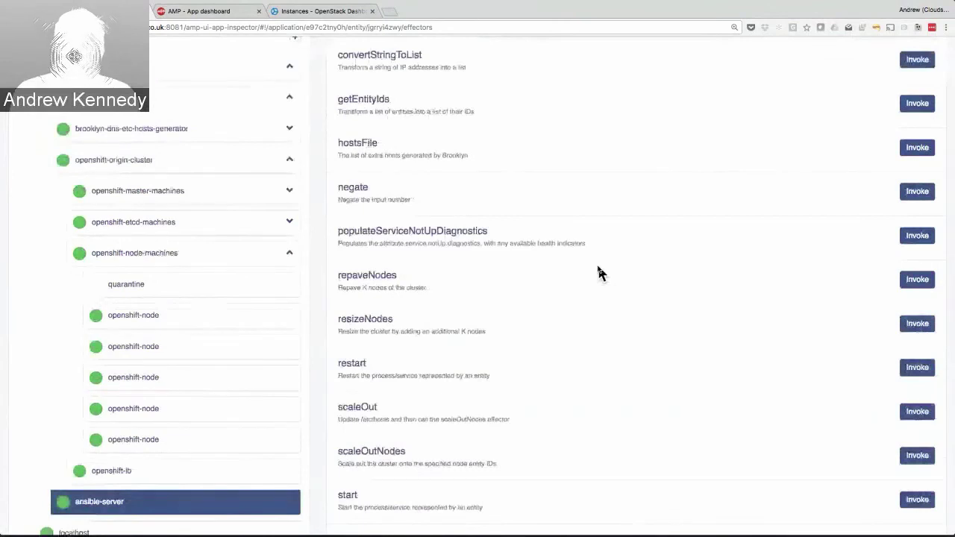
{"action": "scroll", "coordinate": [601, 273], "scroll_direction": "down", "scroll_amount": 3}
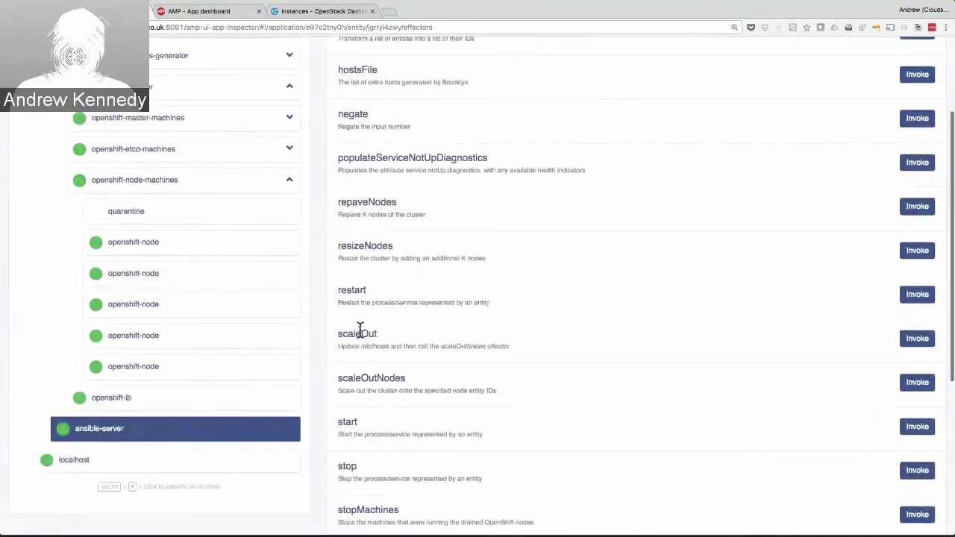
{"action": "scroll", "coordinate": [373, 437], "scroll_direction": "down", "scroll_amount": 5}
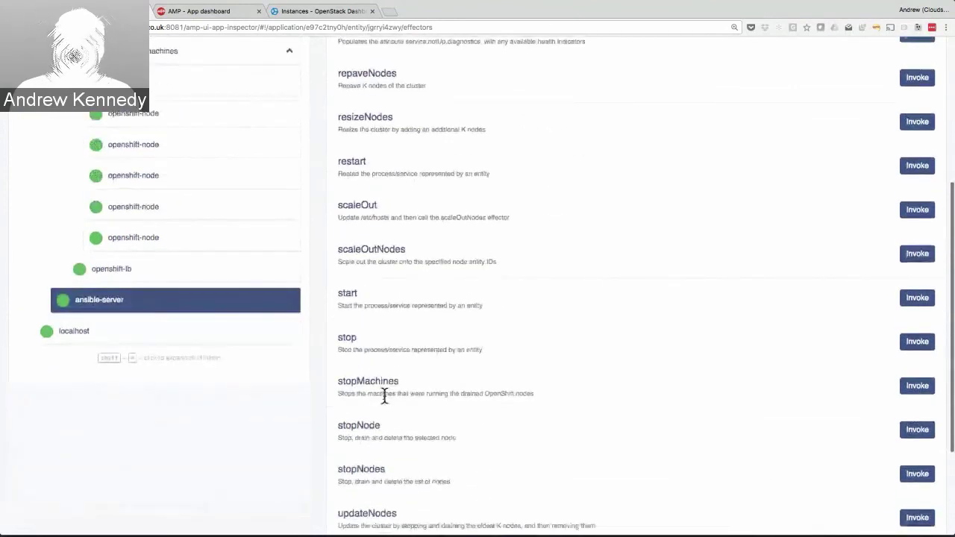
{"action": "scroll", "coordinate": [388, 381], "scroll_direction": "down", "scroll_amount": 5}
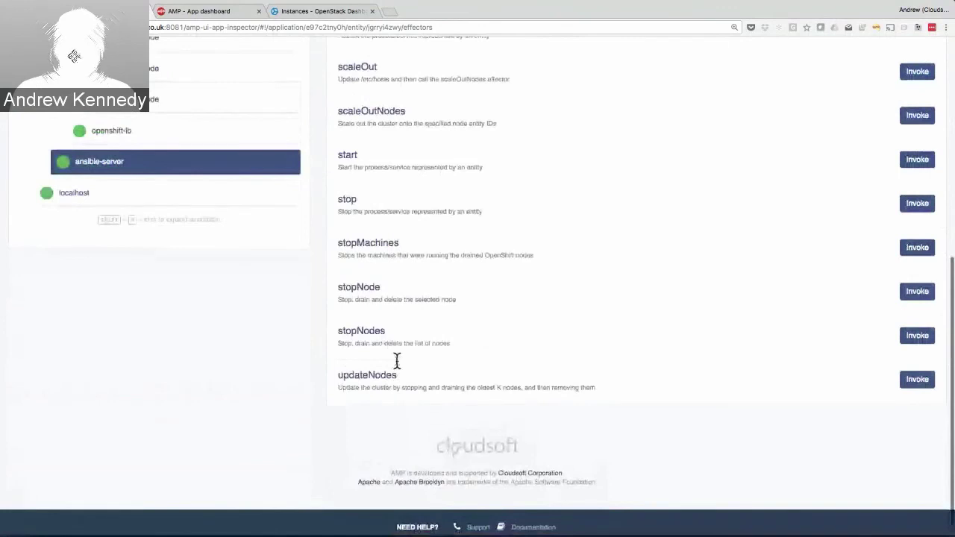
{"action": "scroll", "coordinate": [396, 362], "scroll_direction": "up", "scroll_amount": 10}
- View the effectors of the first openshift-master under openshift-master-machines, and collapse that group again
{"action": "left_click", "coordinate": [284, 130]}
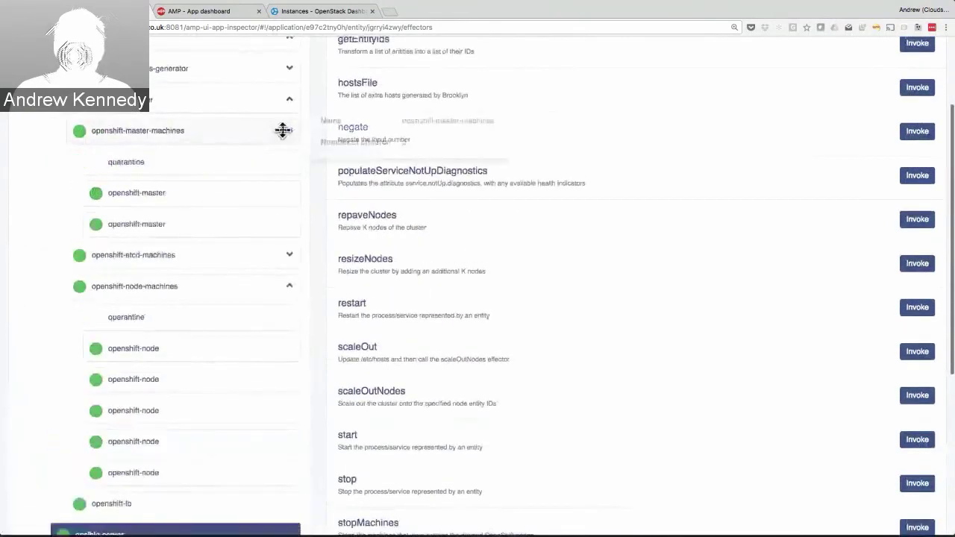
{"action": "left_click", "coordinate": [264, 200]}
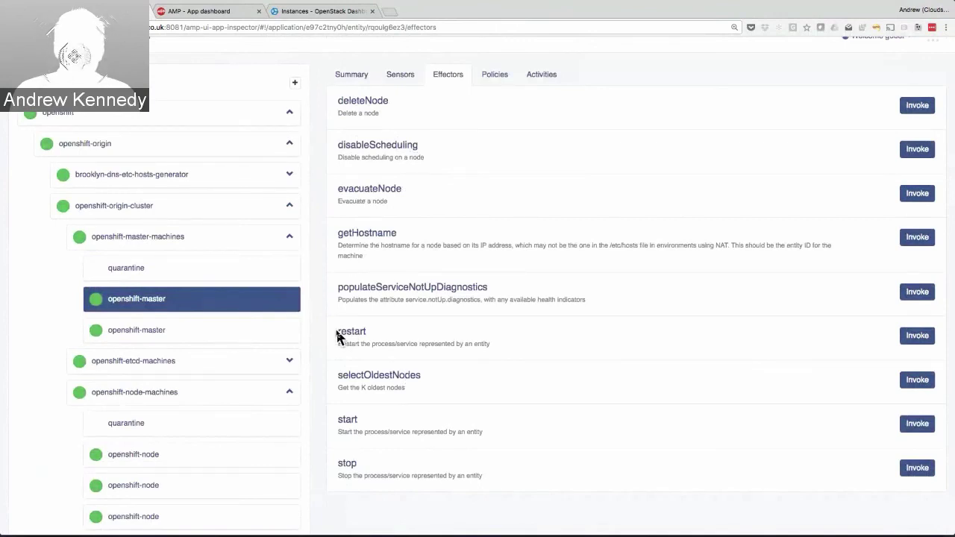
{"action": "left_click", "coordinate": [286, 236]}
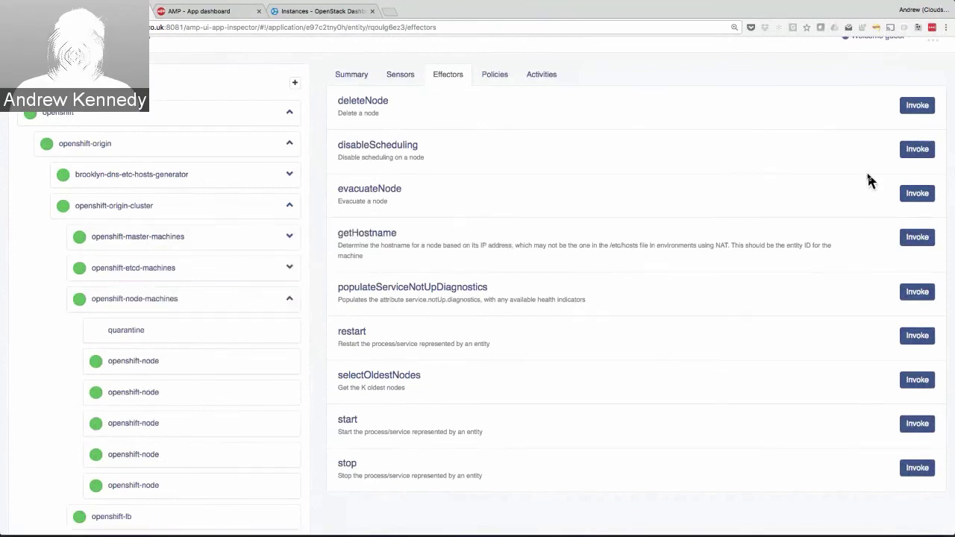
- Launch the OpenShift Console from AMP in its own browser tab and open the Demo project
{"action": "scroll", "coordinate": [912, 117], "scroll_direction": "up", "scroll_amount": 1}
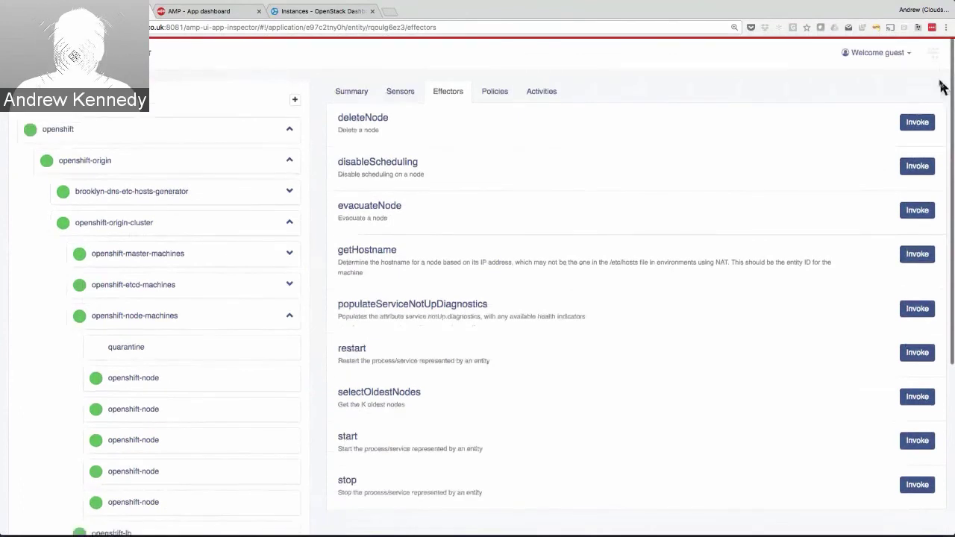
{"action": "left_click", "coordinate": [933, 52]}
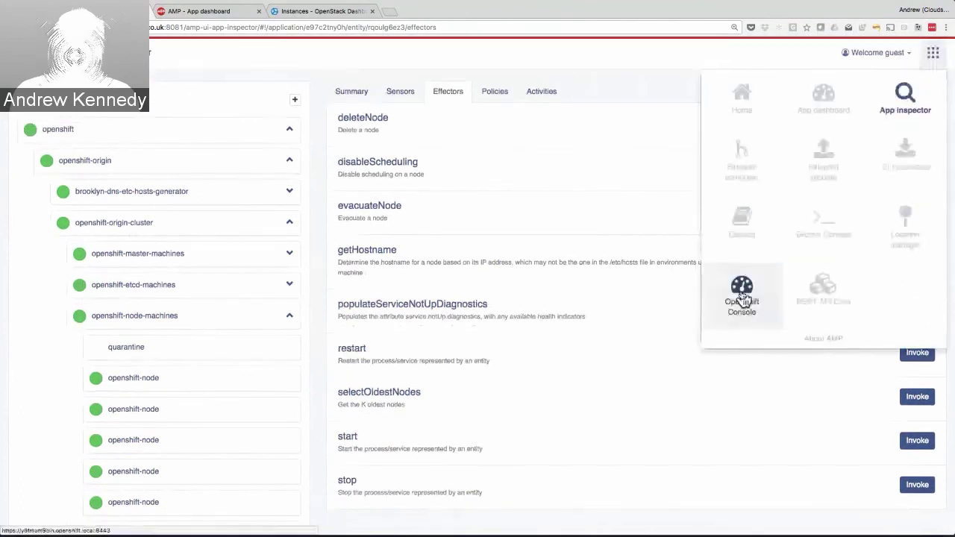
{"action": "left_click", "coordinate": [741, 299]}
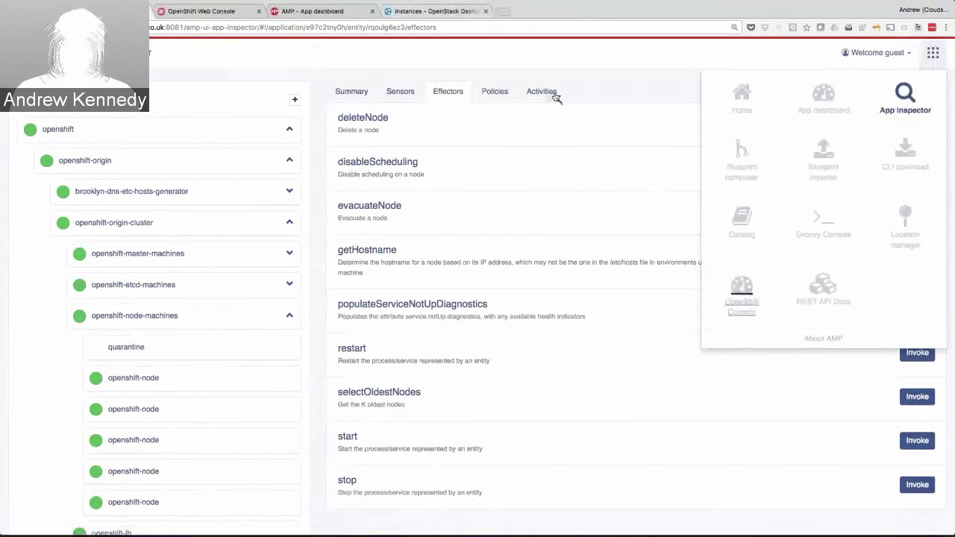
{"action": "left_click", "coordinate": [627, 44]}
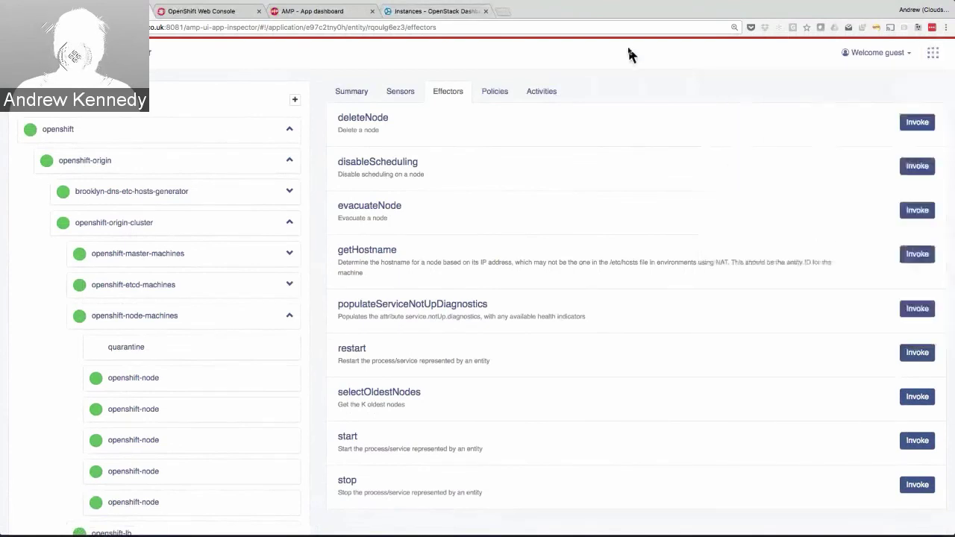
{"action": "left_click", "coordinate": [177, 15]}
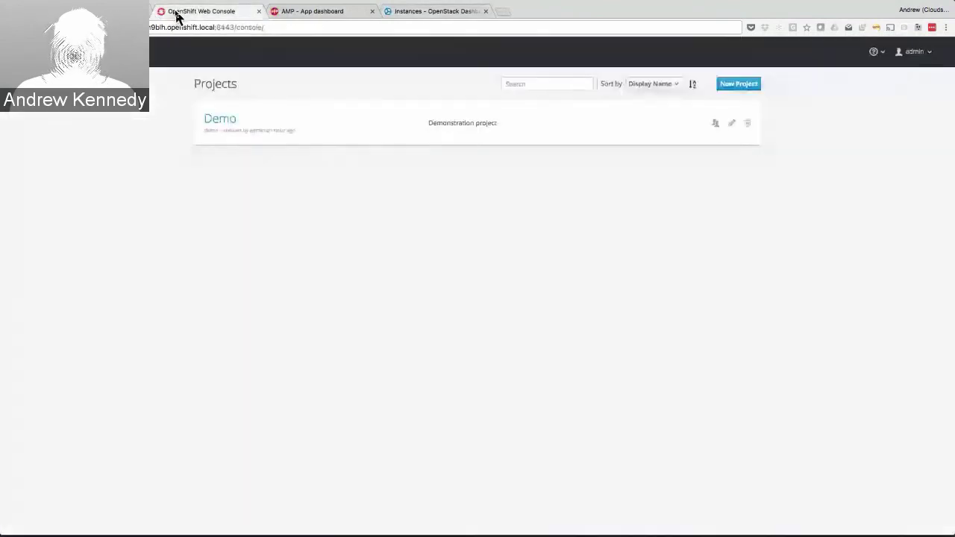
{"action": "left_click", "coordinate": [217, 131]}
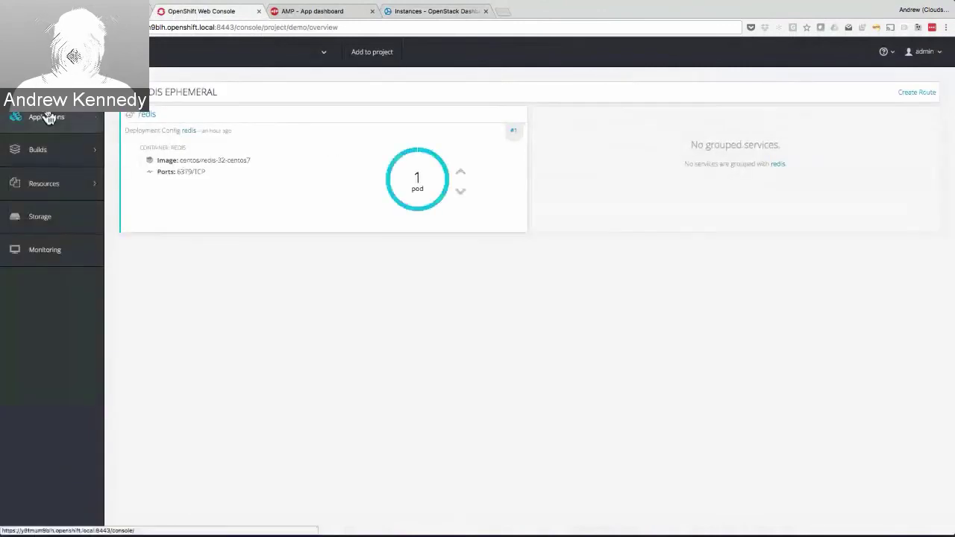
- Open the details of the redis deployment from the Demo project's deployments
{"action": "mouse_move", "coordinate": [47, 117]}
{"action": "left_click", "coordinate": [156, 124]}
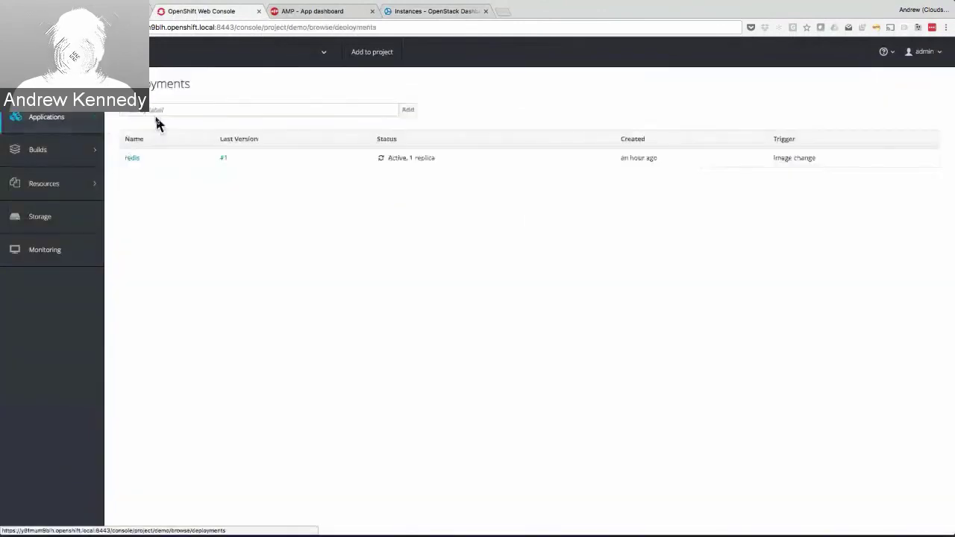
{"action": "left_click", "coordinate": [129, 157]}
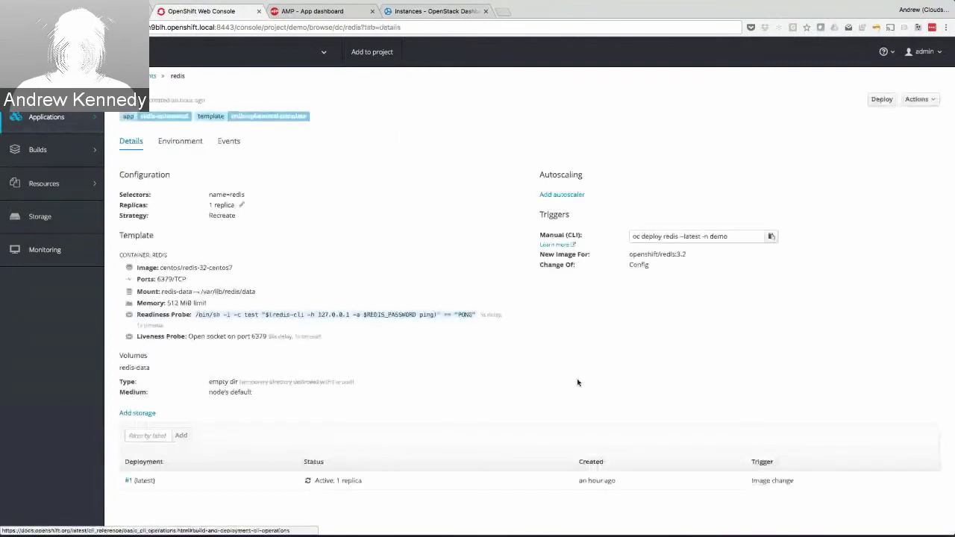
- Scale the redis deployment to 5 replicas and apply the change
{"action": "left_click", "coordinate": [242, 206]}
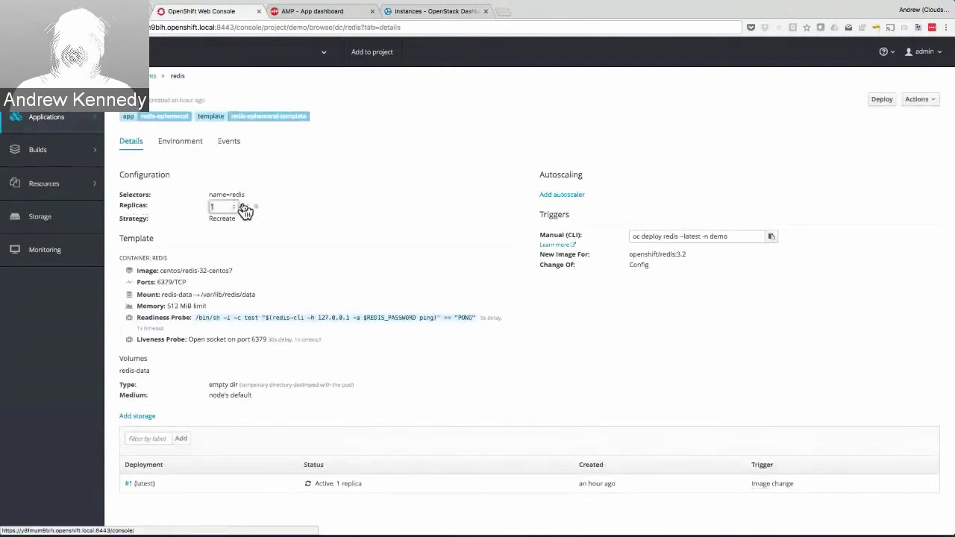
{"action": "left_click", "coordinate": [233, 206]}
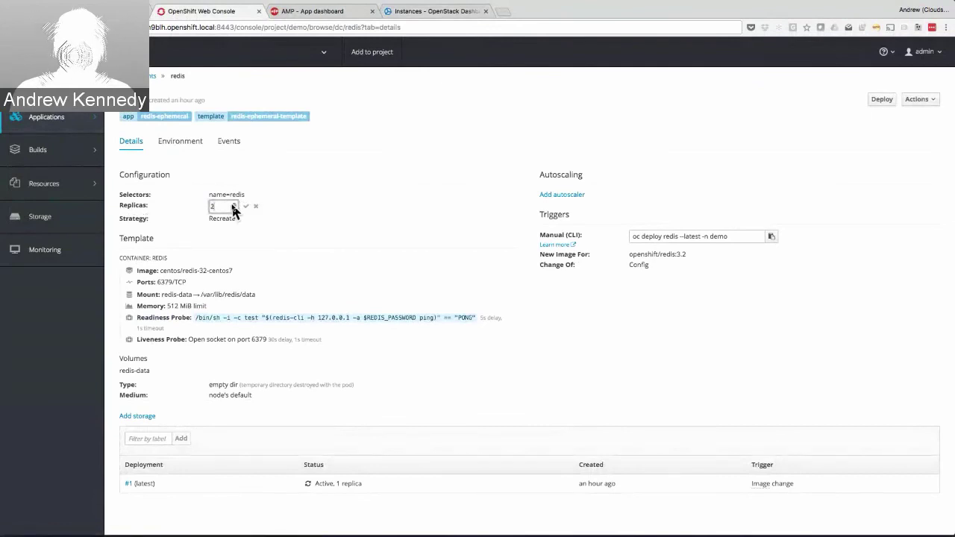
{"action": "left_click", "coordinate": [233, 207]}
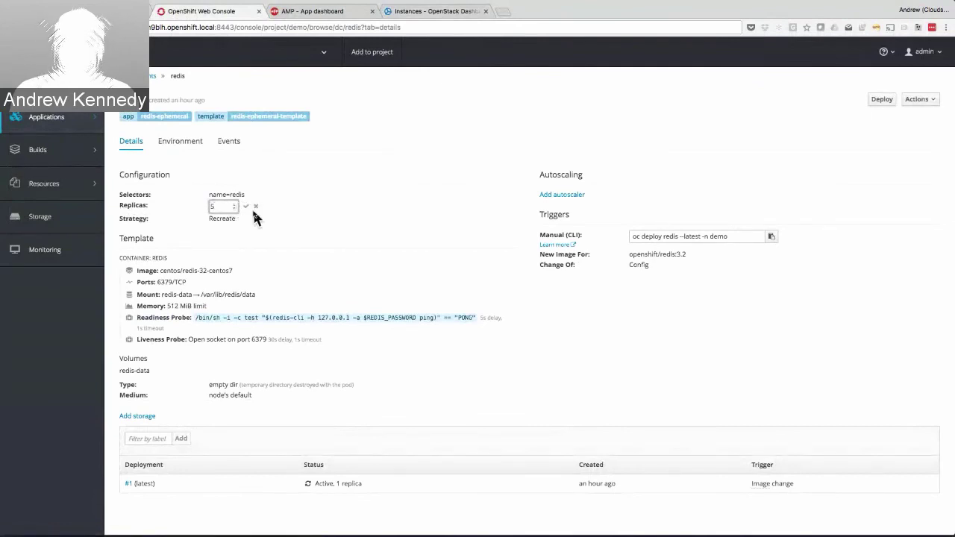
{"action": "left_click", "coordinate": [245, 208]}
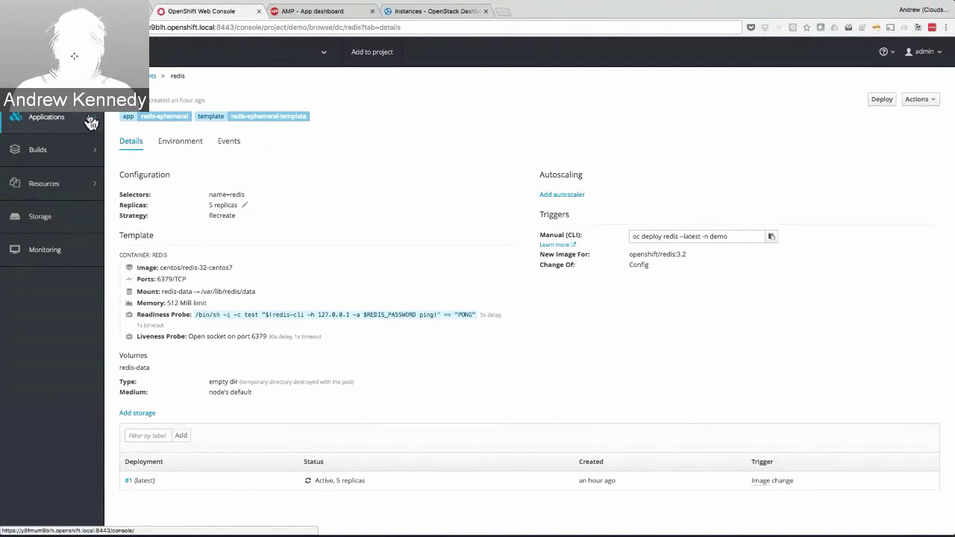
- Return to the Demo project's deployments and open its list of pods
{"action": "mouse_move", "coordinate": [90, 122]}
{"action": "left_click", "coordinate": [153, 116]}
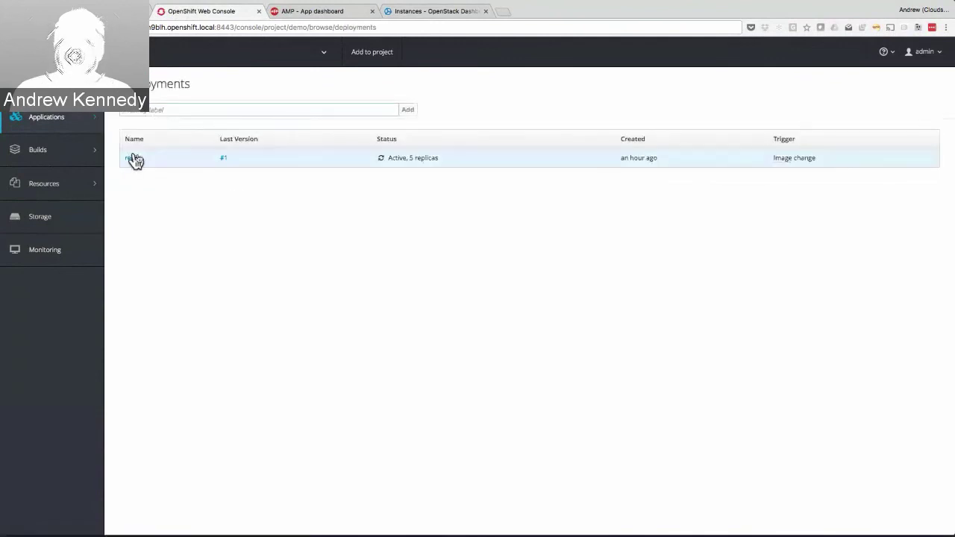
{"action": "mouse_move", "coordinate": [96, 134]}
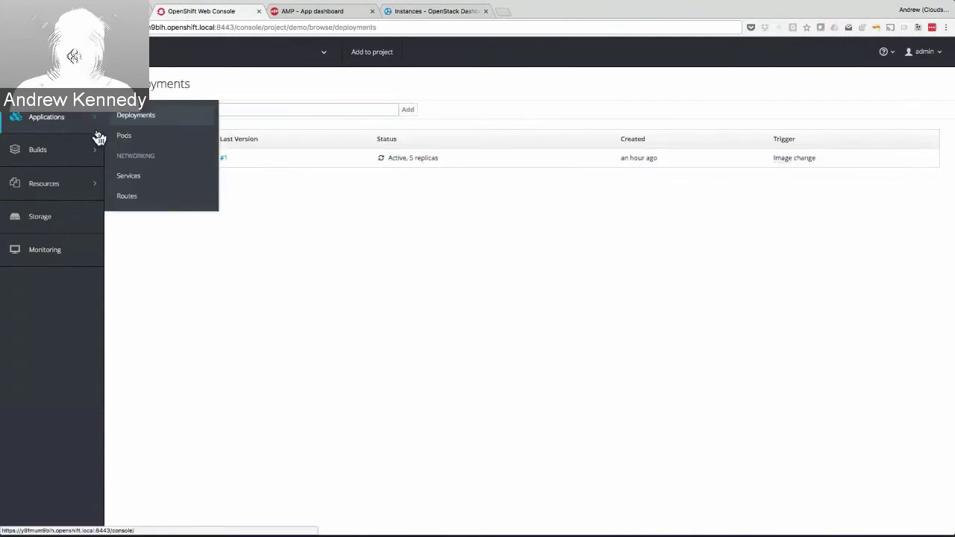
{"action": "left_click", "coordinate": [145, 141]}
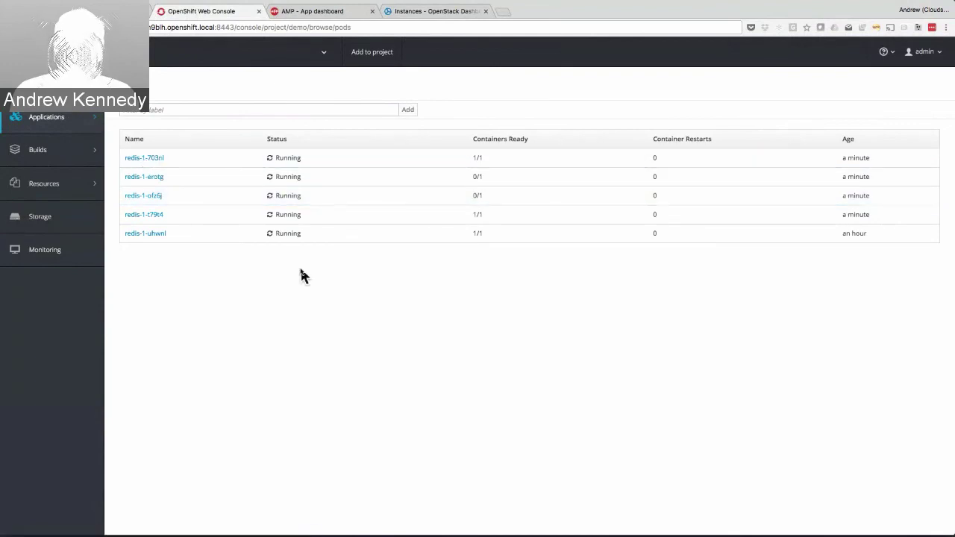
- Switch to the terminal, clear the screen and list the cluster's nodes with oc get nodes
{"action": "key", "text": "super+Tab"}
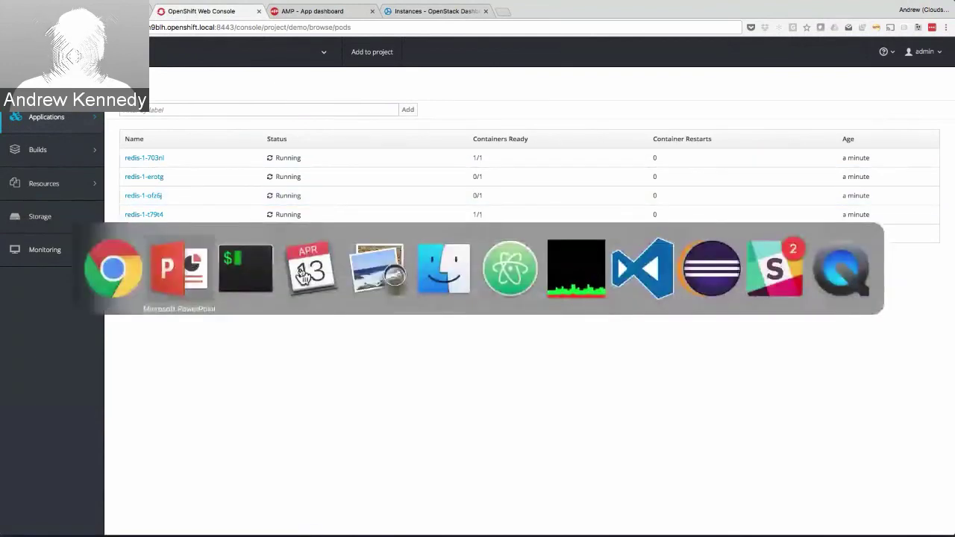
{"action": "left_click", "coordinate": [252, 276]}
{"action": "key", "text": "ctrl+l"}
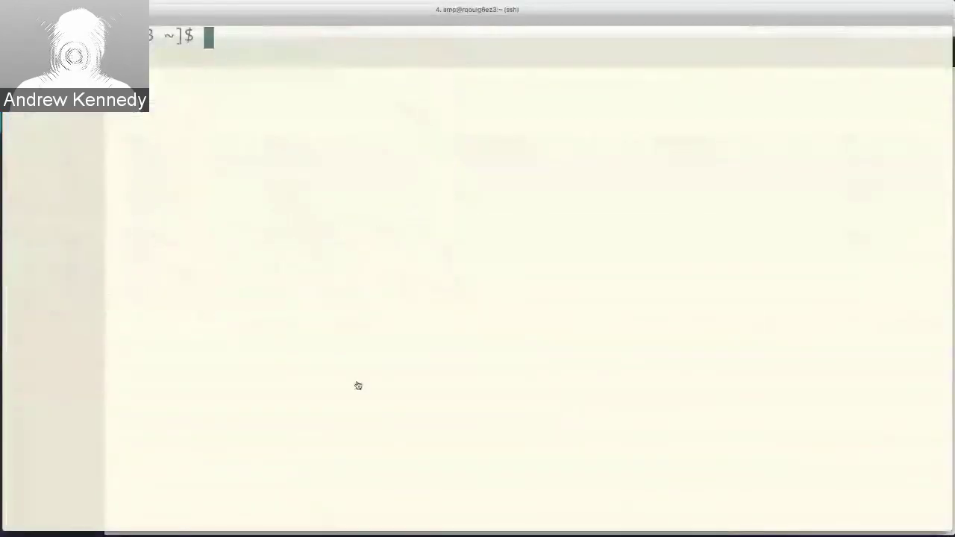
{"action": "type", "text": "oc get nodes"}
{"action": "key", "text": "Return"}
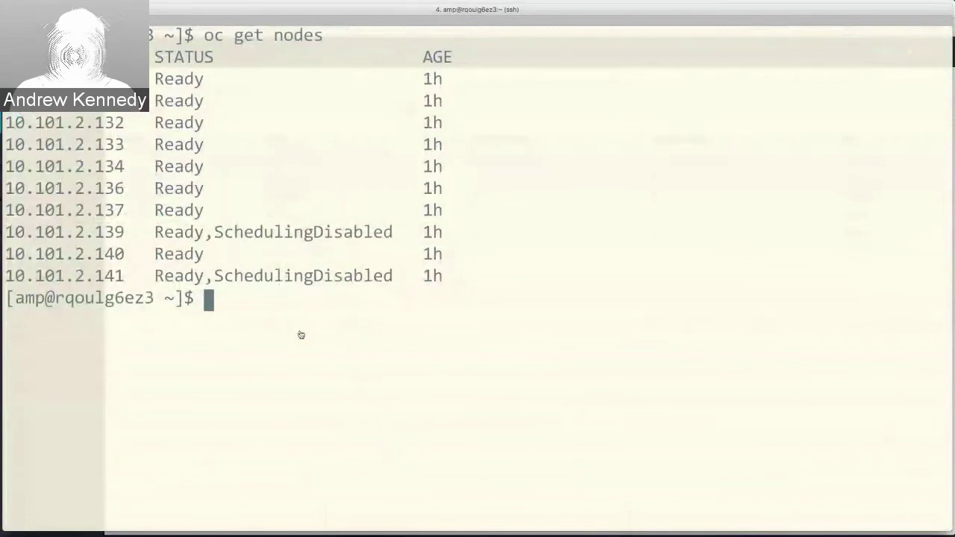
- List the demo project's pods with oc get pods --namespace=demo, and repeat the command with -o wide
{"action": "key", "text": "Up"}
{"action": "key", "text": "Up"}
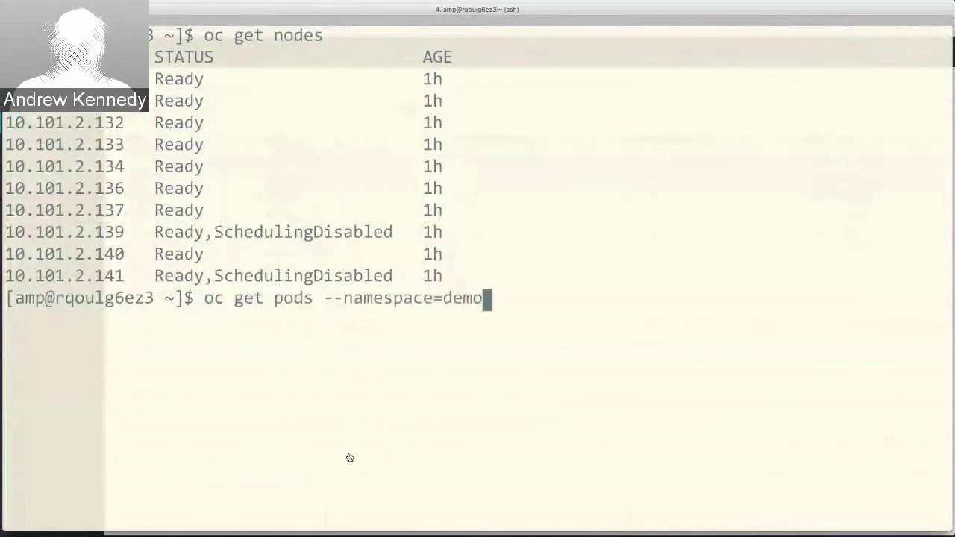
{"action": "key", "text": "Return"}
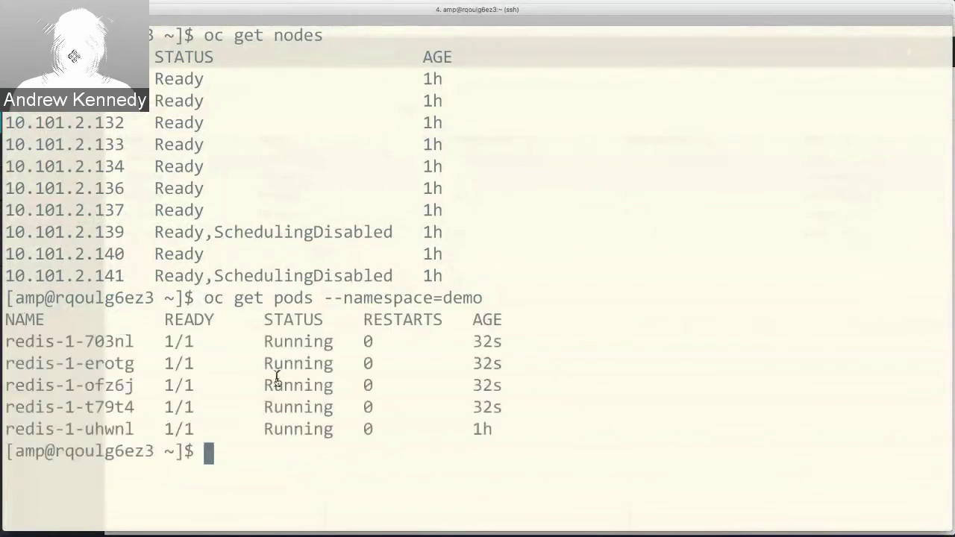
{"action": "key", "text": "Up"}
{"action": "type", "text": "-o"}
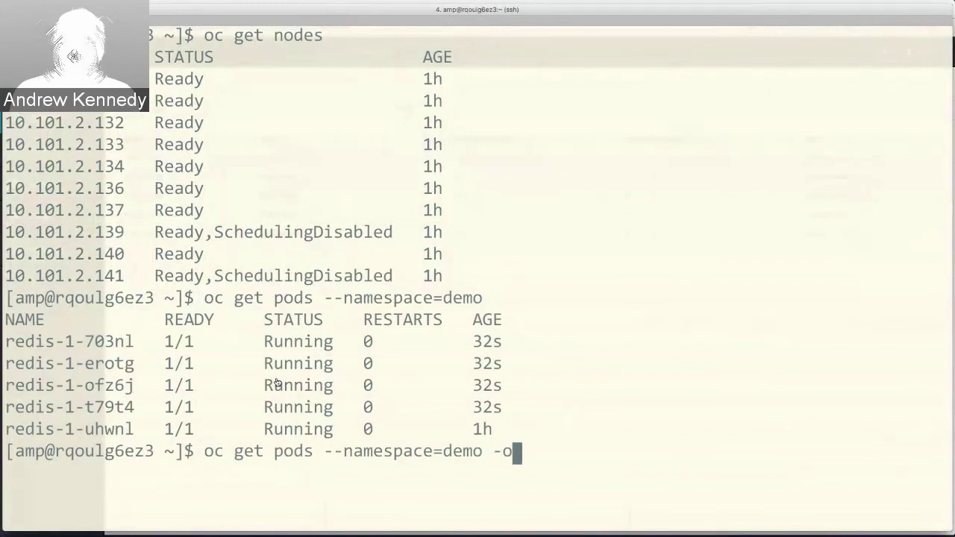
{"action": "type", "text": " wide"}
{"action": "key", "text": "Return"}
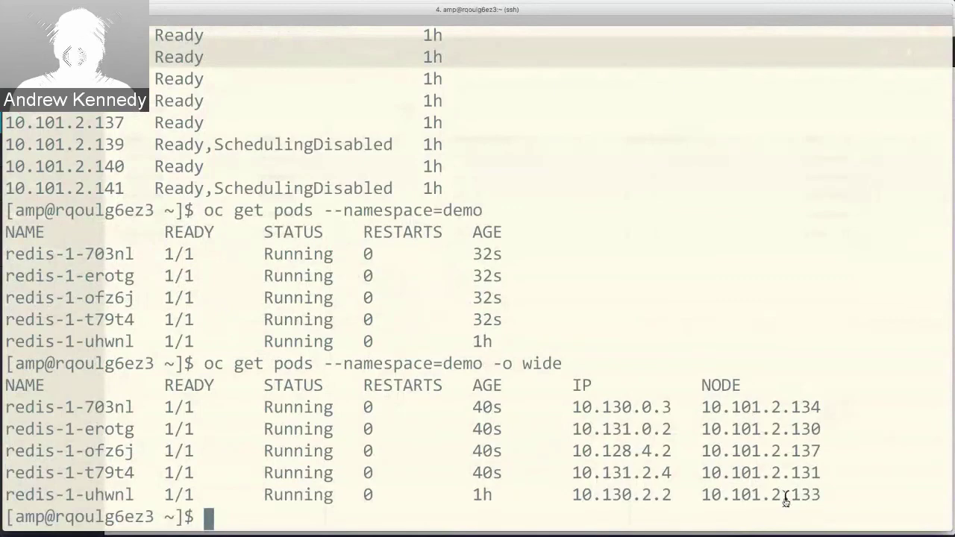
- Return to AMP in the browser, collapse openshift-node-machines and show the effectors of ansible-server
{"action": "key", "text": "super+Tab"}
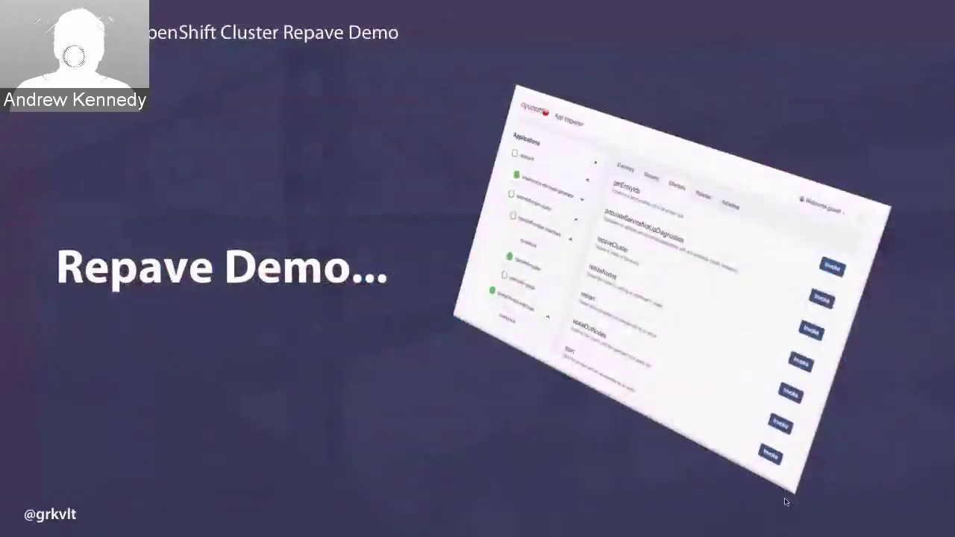
{"action": "key", "text": "super+Tab"}
{"action": "key", "text": "super+Tab"}
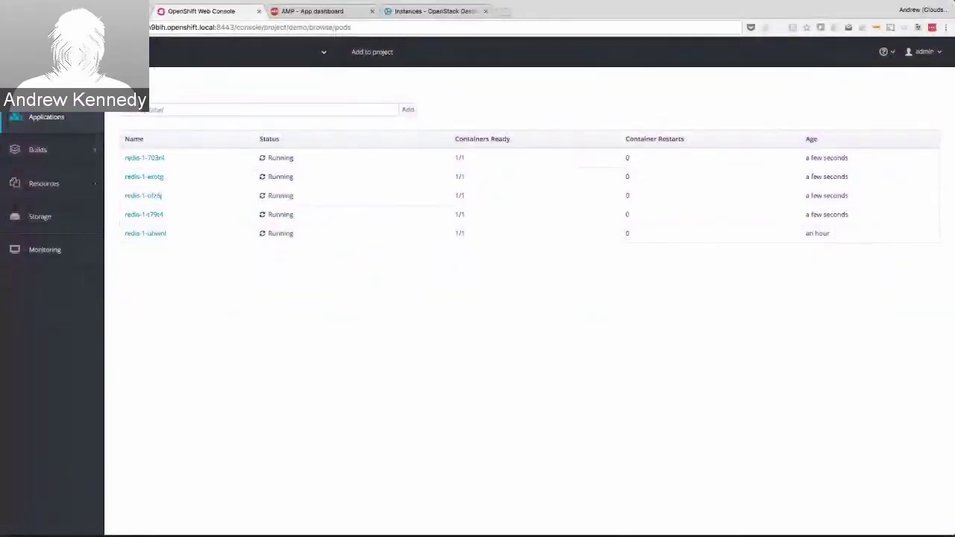
{"action": "key", "text": "ctrl+Tab"}
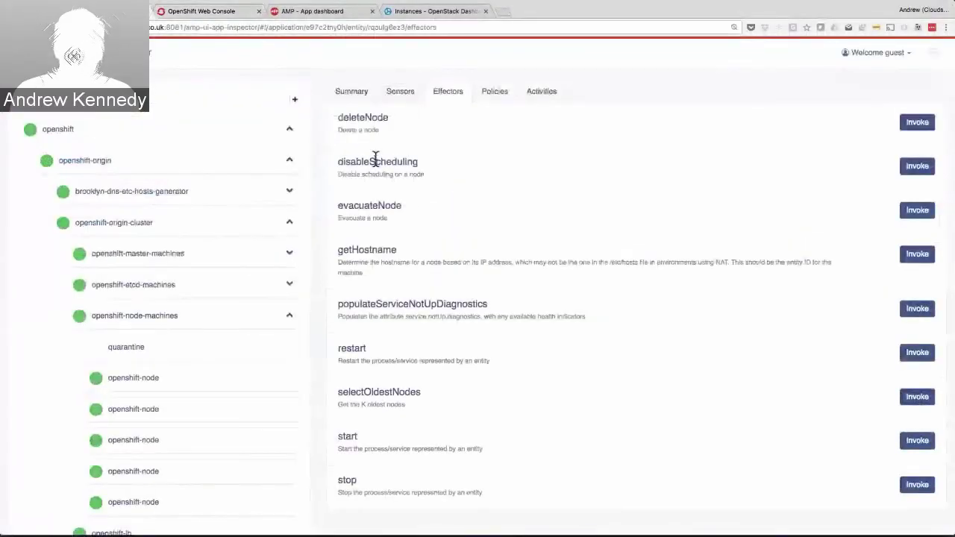
{"action": "left_click", "coordinate": [291, 315]}
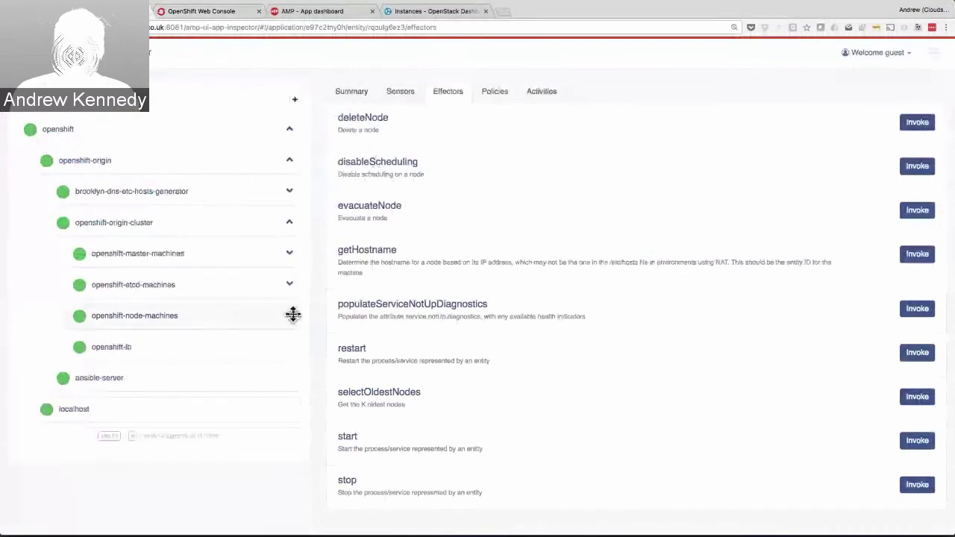
{"action": "left_click", "coordinate": [226, 386]}
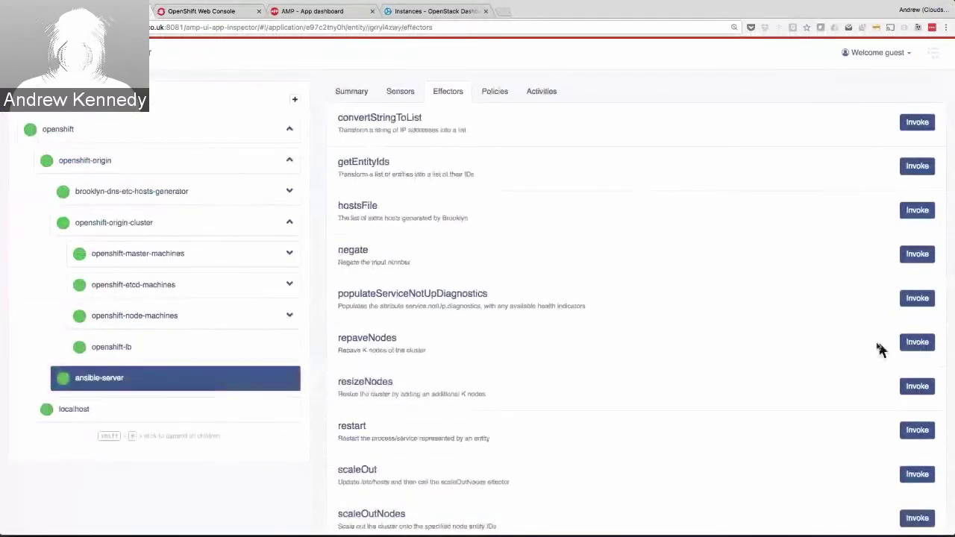
- Invoke the repaveNodes effector on ansible-server with k set to 1
{"action": "left_click", "coordinate": [919, 345]}
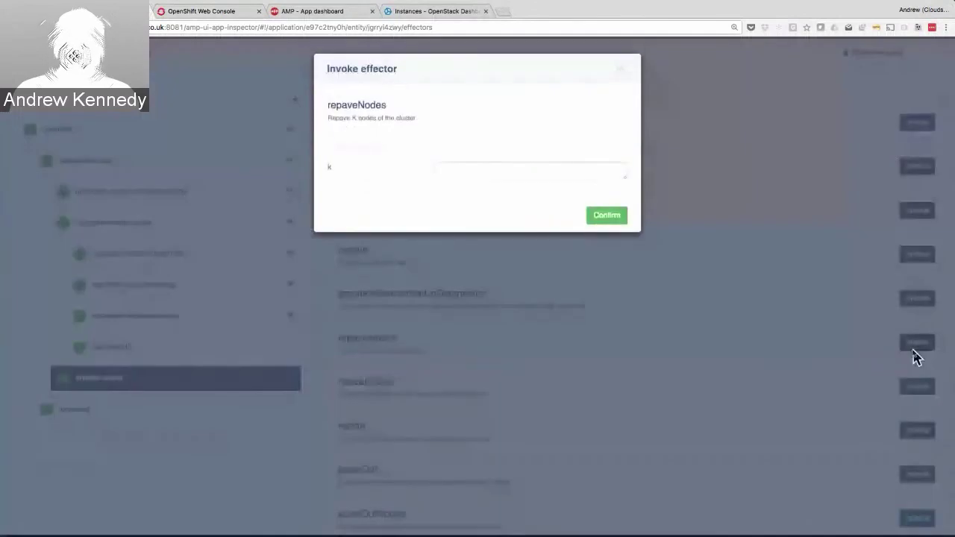
{"action": "left_click", "coordinate": [535, 172]}
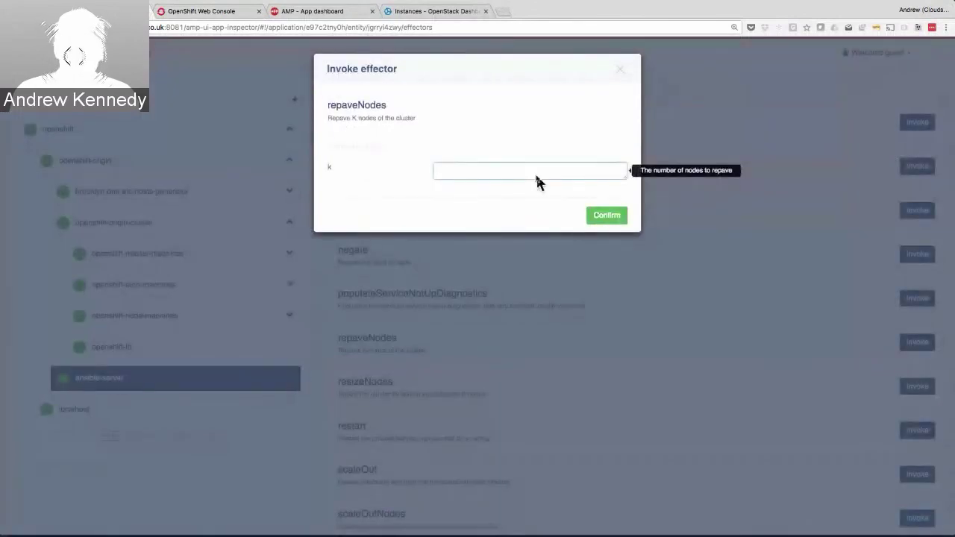
{"action": "type", "text": "1"}
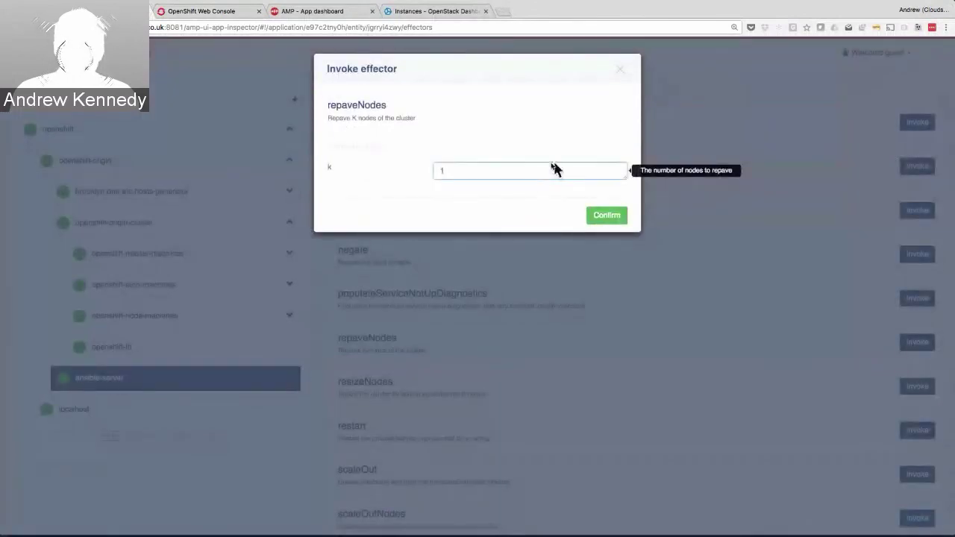
{"action": "left_click", "coordinate": [604, 218]}
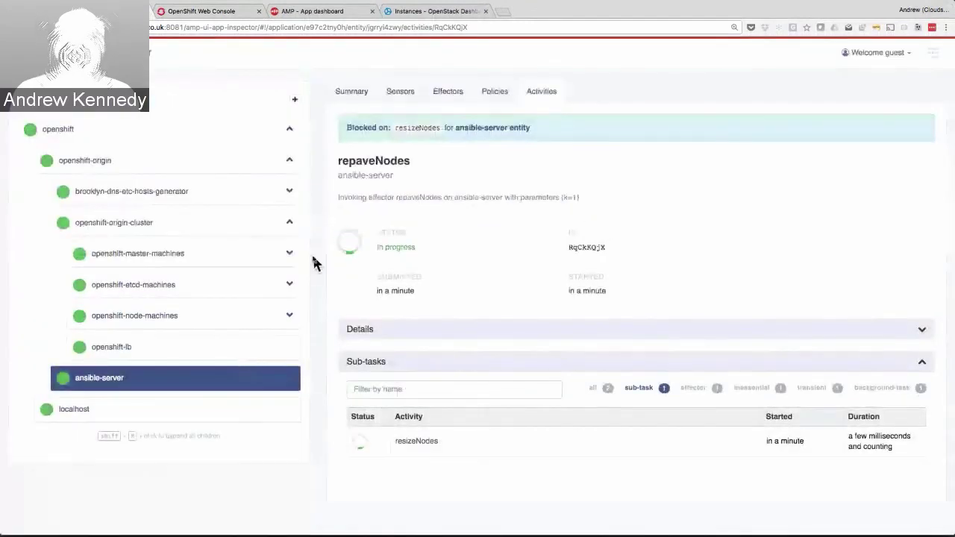
- Expand openshift-node-machines to view its nodes, inspect the resizeNodes sub-task and return to the repaveNodes activity
{"action": "left_click", "coordinate": [282, 312]}
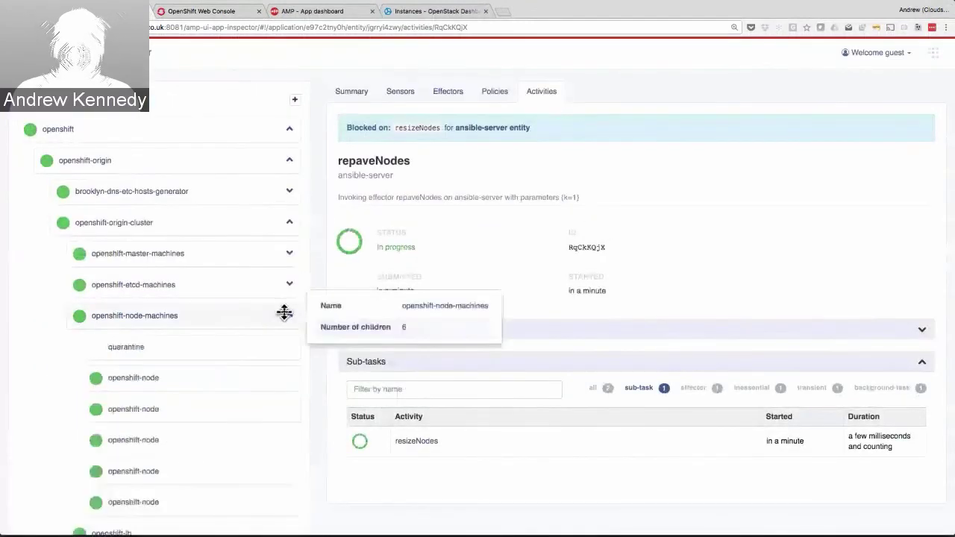
{"action": "scroll", "coordinate": [167, 398], "scroll_direction": "down", "scroll_amount": 2}
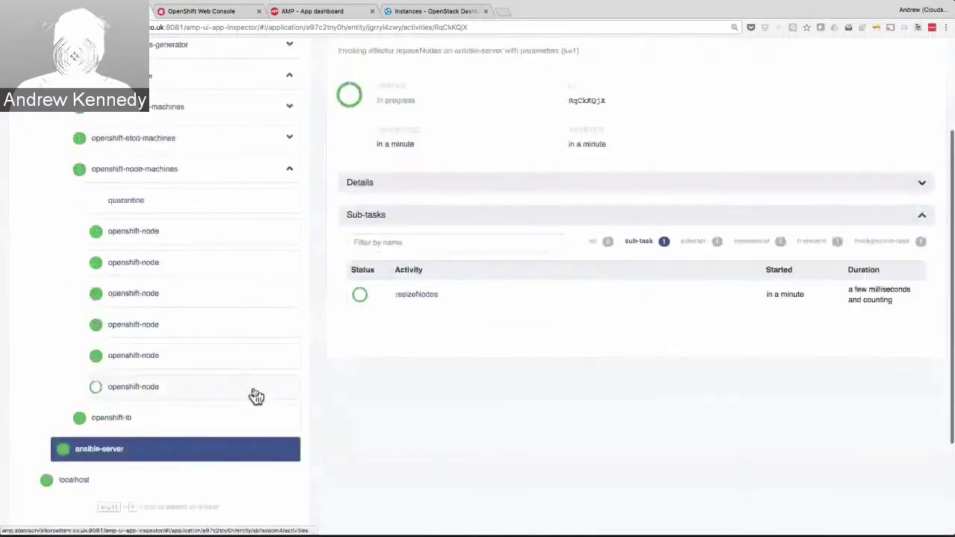
{"action": "mouse_move", "coordinate": [231, 396]}
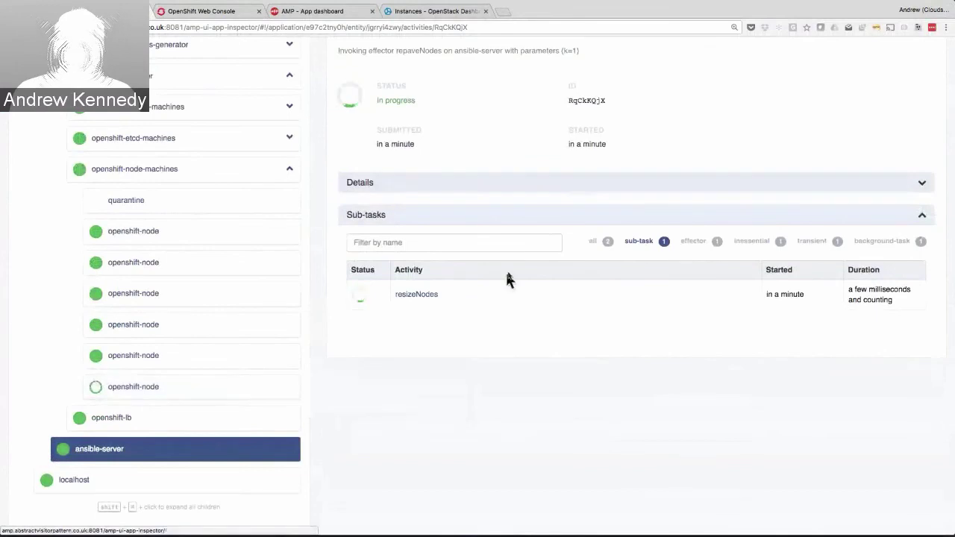
{"action": "left_click", "coordinate": [481, 296]}
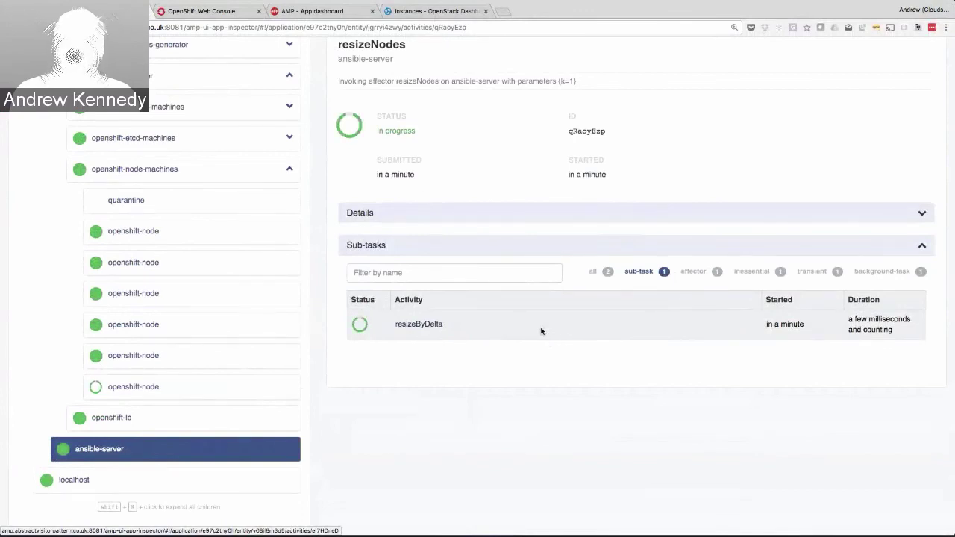
{"action": "scroll", "coordinate": [423, 187], "scroll_direction": "up", "scroll_amount": 4}
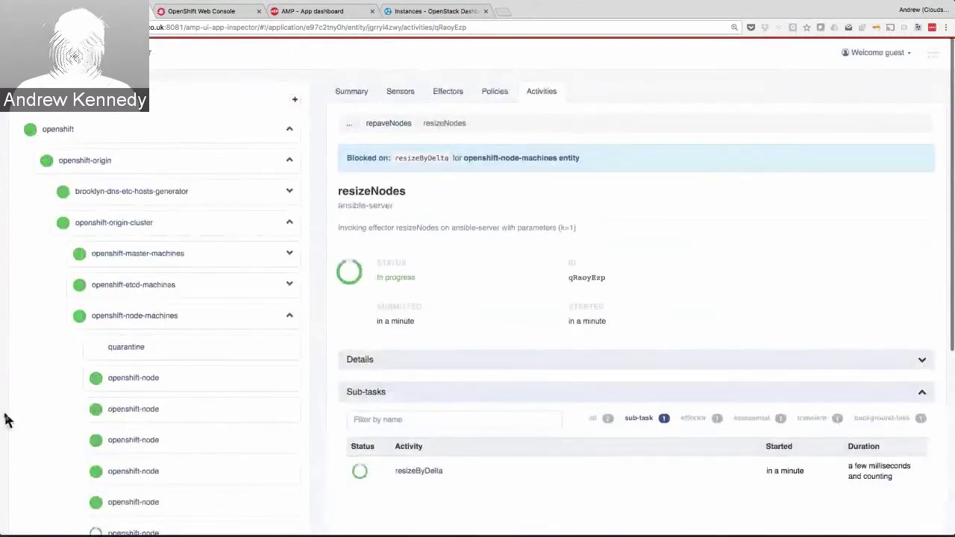
{"action": "left_click", "coordinate": [385, 123]}
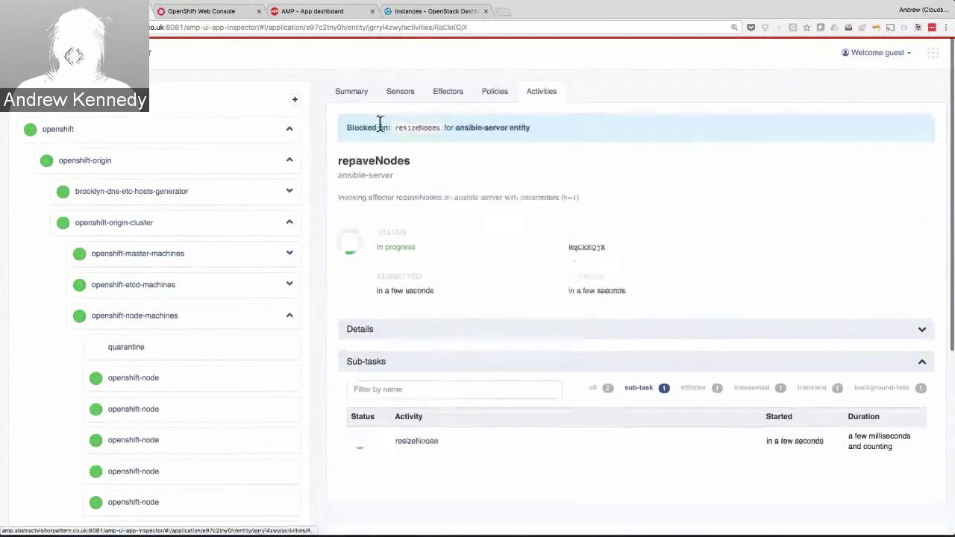
{"action": "scroll", "coordinate": [572, 212], "scroll_direction": "down", "scroll_amount": 3}
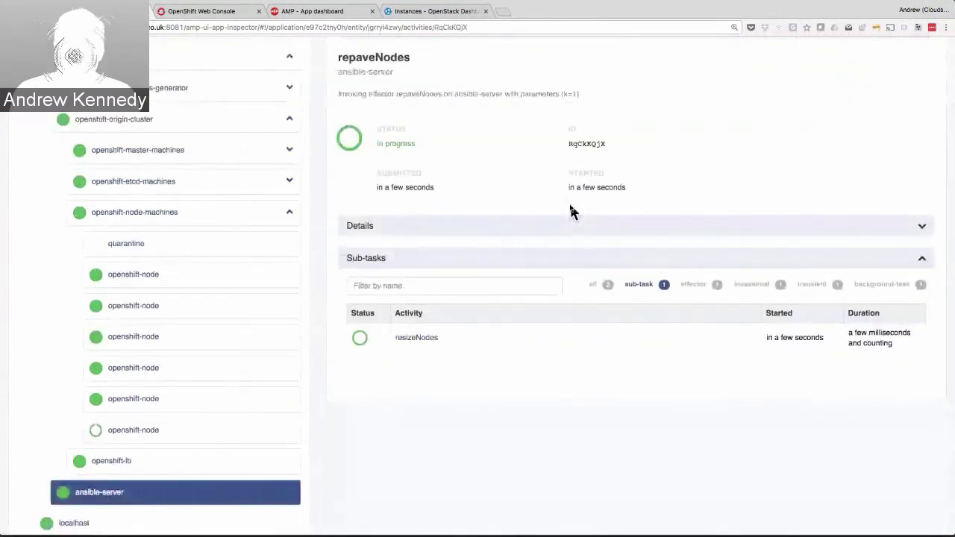
- Switch from the browser to Microsoft PowerPoint
{"action": "key", "text": "super+Tab"}
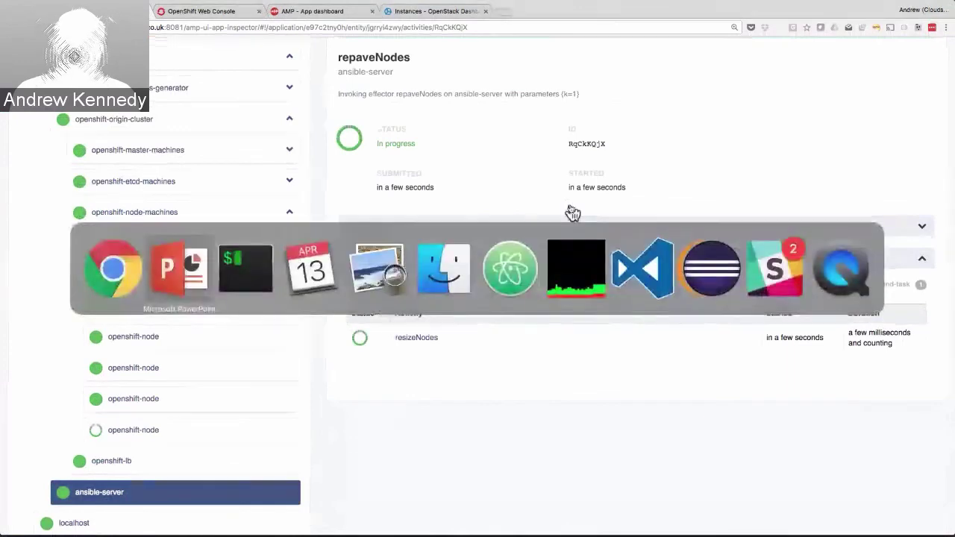